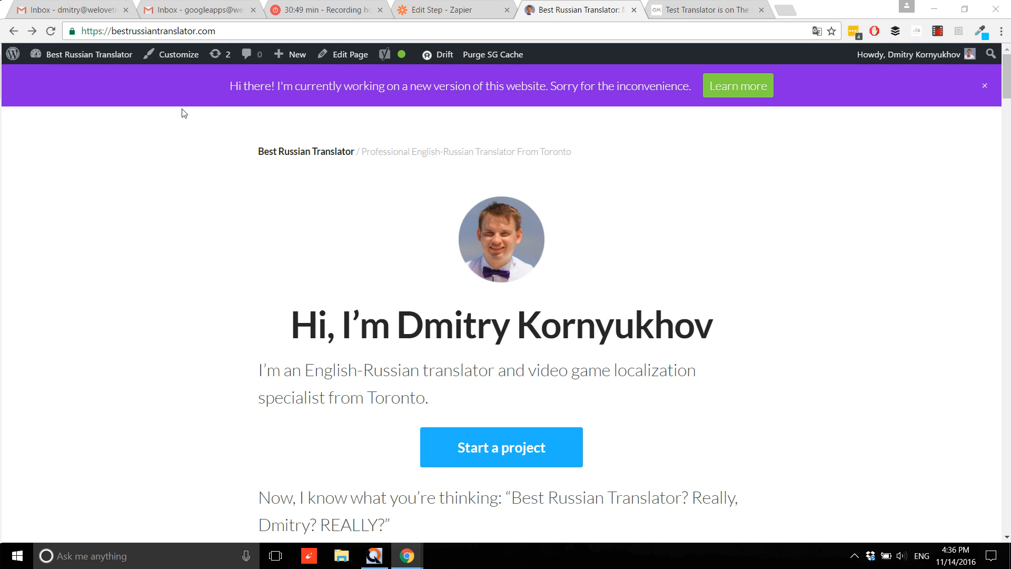
Open the site's WordPress reading settings and save them with Full text shown for each article in a feed
{"action": "mouse_move", "coordinate": [81, 63]}
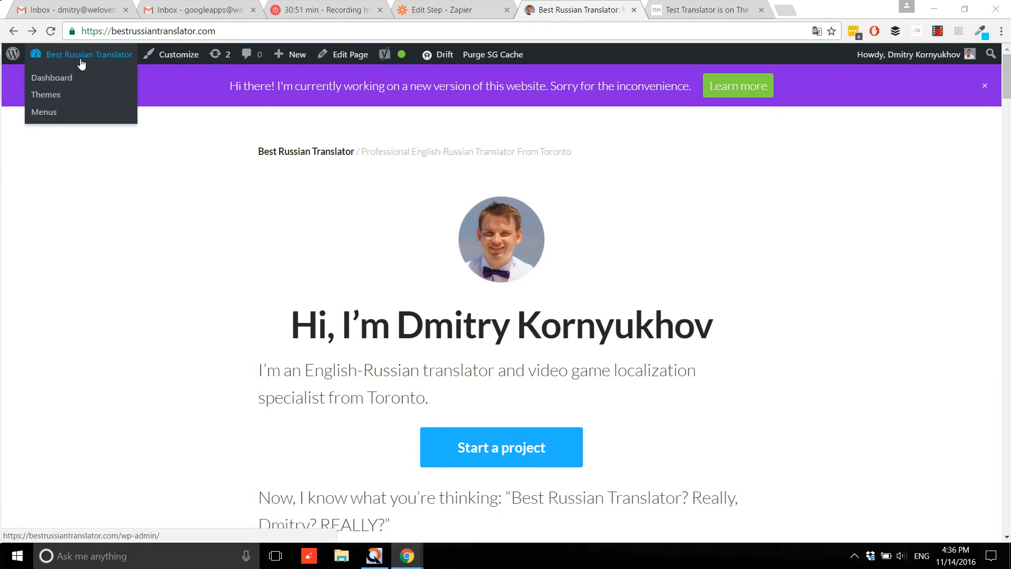
{"action": "left_click", "coordinate": [62, 78]}
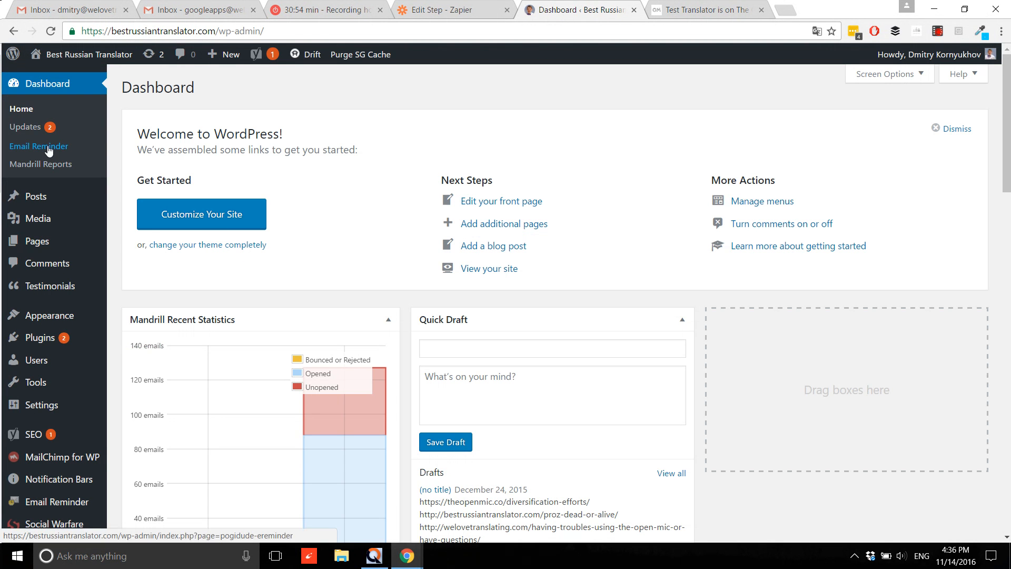
{"action": "mouse_move", "coordinate": [41, 404]}
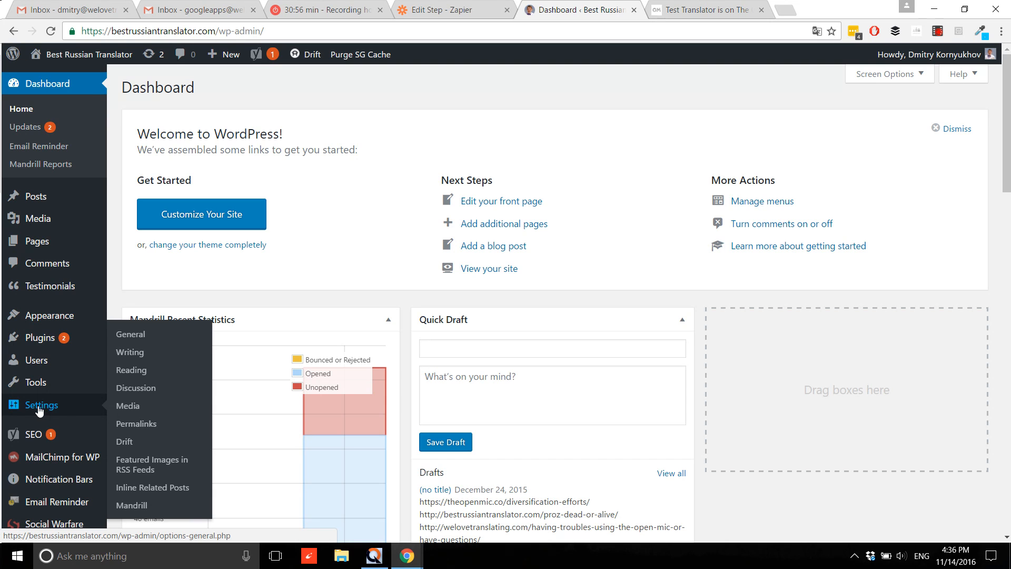
{"action": "left_click", "coordinate": [127, 373]}
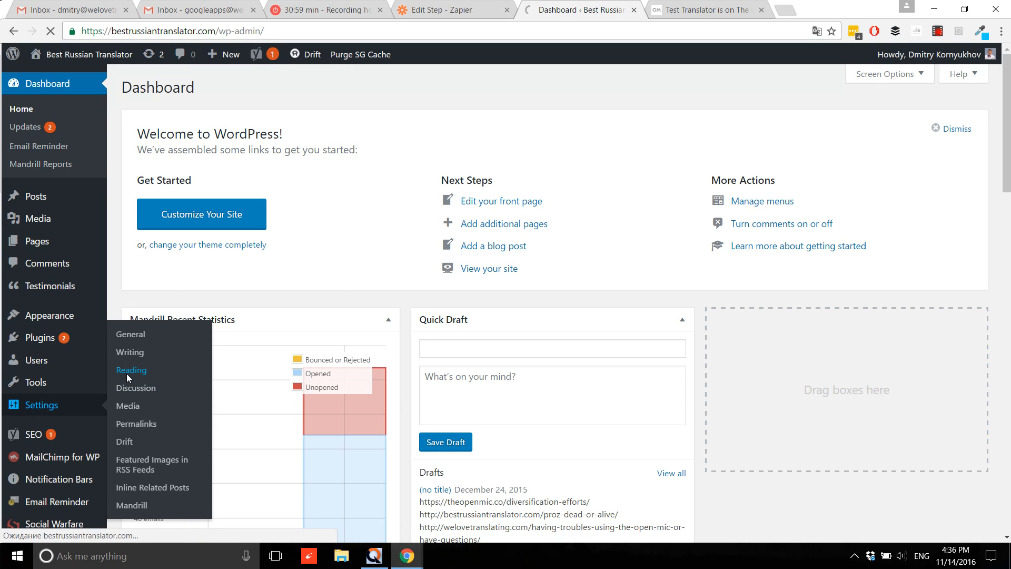
{"action": "left_click_drag", "start_coordinate": [251, 354], "coordinate": [123, 360]}
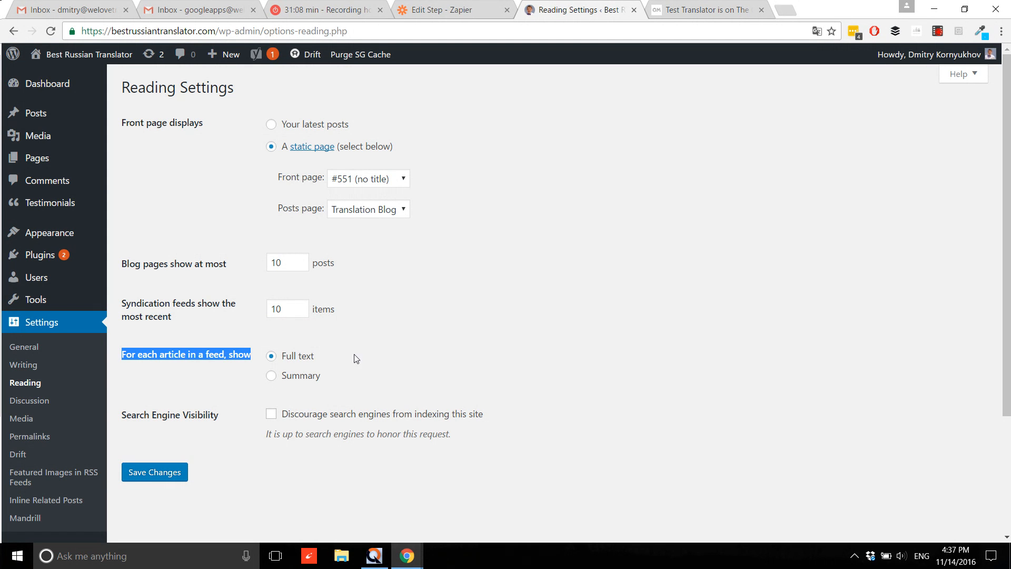
{"action": "left_click", "coordinate": [140, 475]}
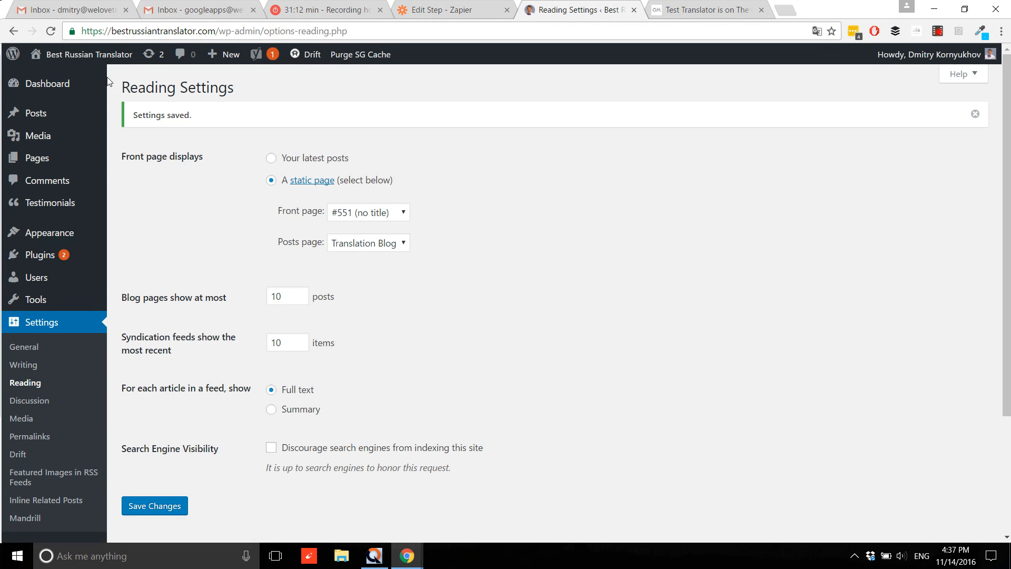
{"action": "left_click", "coordinate": [49, 78]}
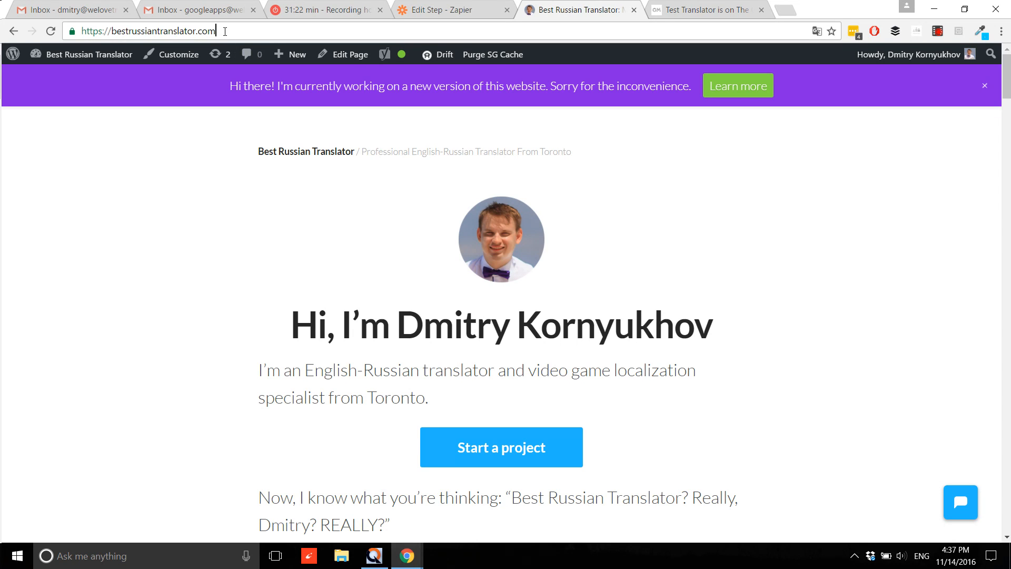
{"action": "left_click", "coordinate": [225, 31]}
{"action": "left_click", "coordinate": [227, 30]}
{"action": "type", "text": "/"}
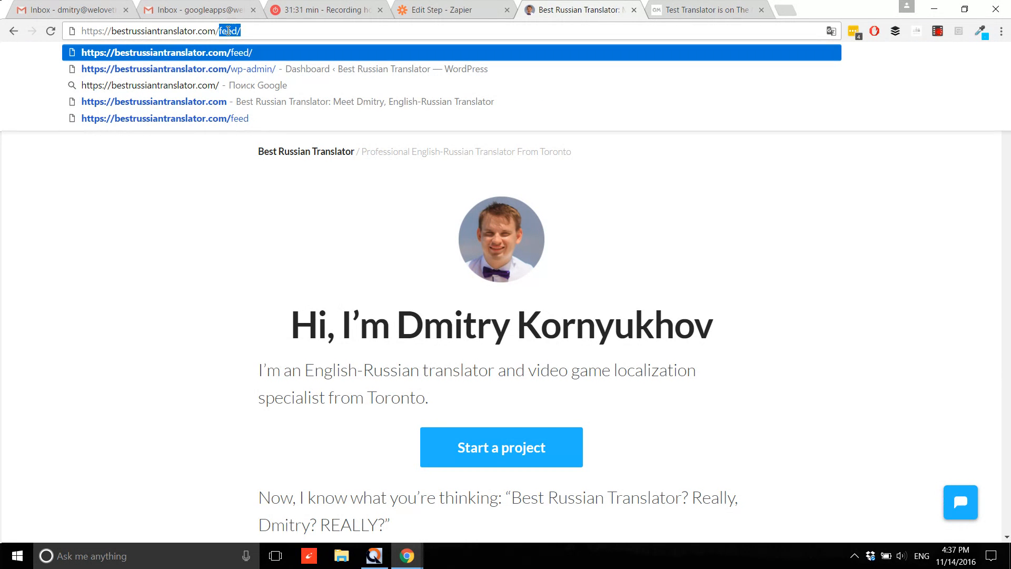
{"action": "type", "text": "feed/"}
{"action": "key", "text": "Return"}
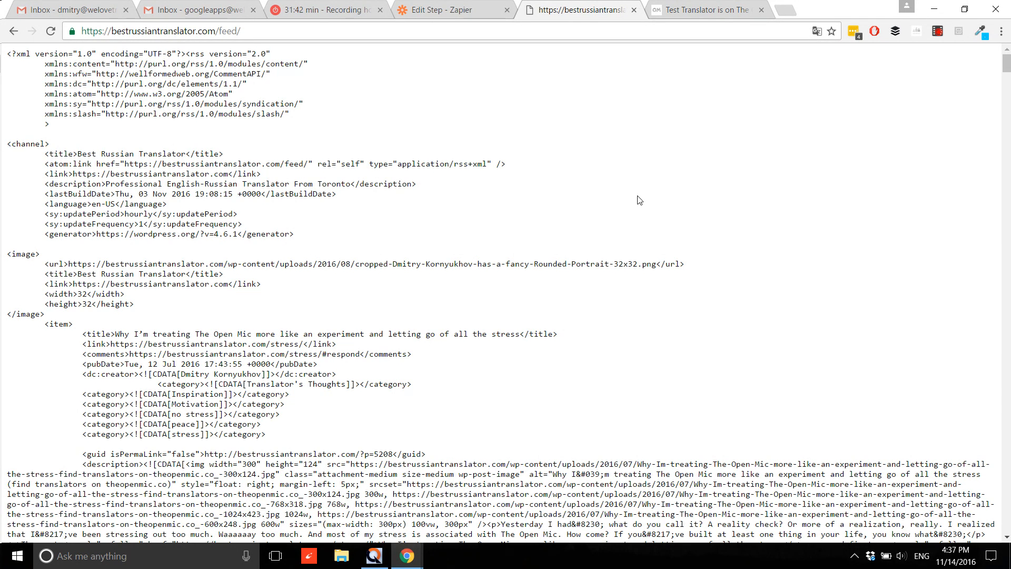
Examine the feed source, looking at the first item's title, link, date, categories and full article content
{"action": "scroll", "coordinate": [620, 192], "scroll_direction": "down", "scroll_amount": 2}
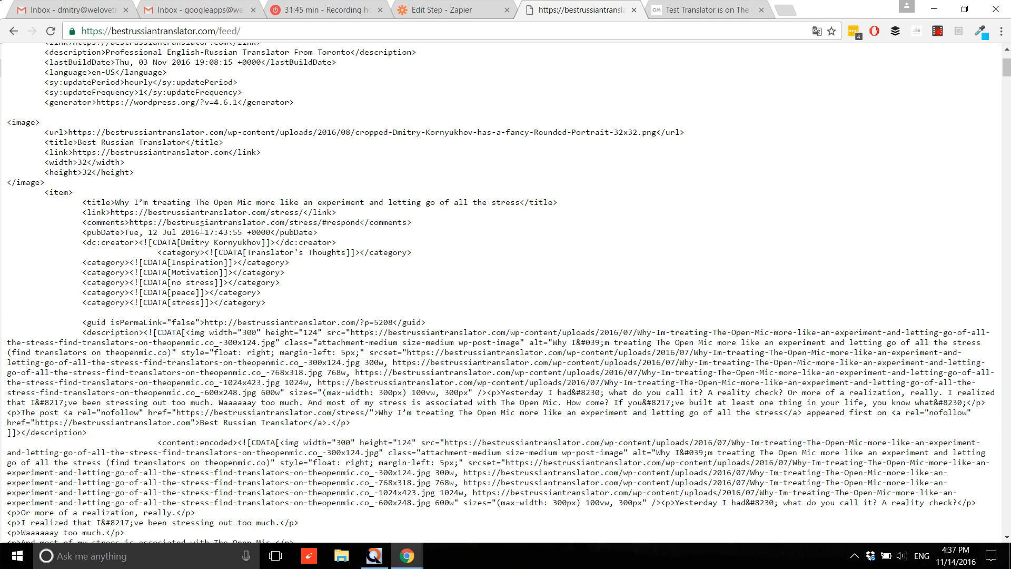
{"action": "left_click_drag", "start_coordinate": [115, 205], "coordinate": [7, 192]}
{"action": "left_click", "coordinate": [286, 210]}
{"action": "left_click_drag", "start_coordinate": [148, 234], "coordinate": [248, 273]}
{"action": "scroll", "coordinate": [167, 131], "scroll_direction": "down", "scroll_amount": 12}
{"action": "scroll", "coordinate": [167, 132], "scroll_direction": "down", "scroll_amount": 6}
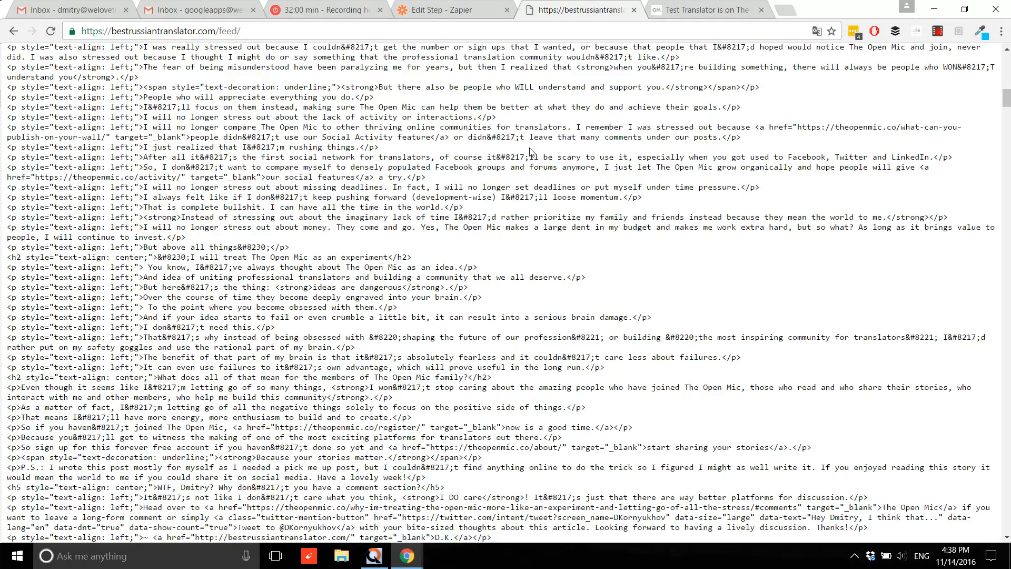
{"action": "scroll", "coordinate": [569, 158], "scroll_direction": "up", "scroll_amount": 18}
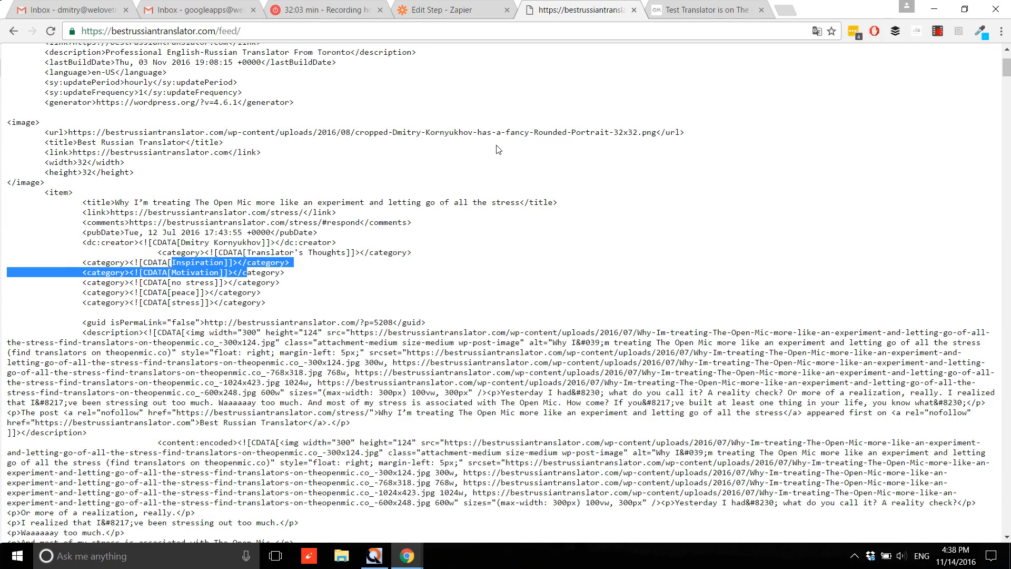
{"action": "scroll", "coordinate": [509, 95], "scroll_direction": "up", "scroll_amount": 3}
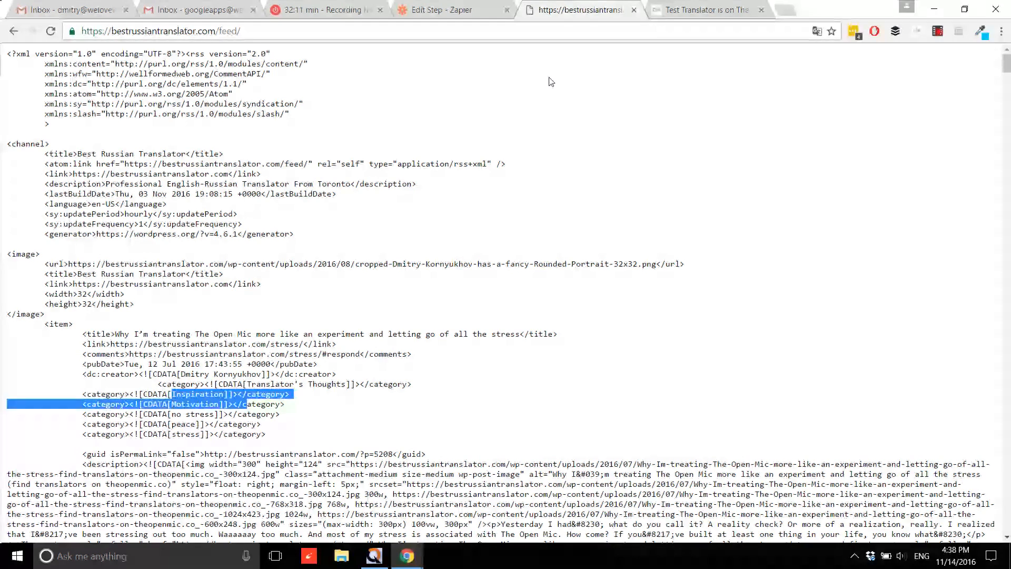
Switch to Zapier and look over the dashboard of existing Zaps and the Explore page of available apps
{"action": "left_click", "coordinate": [439, 10]}
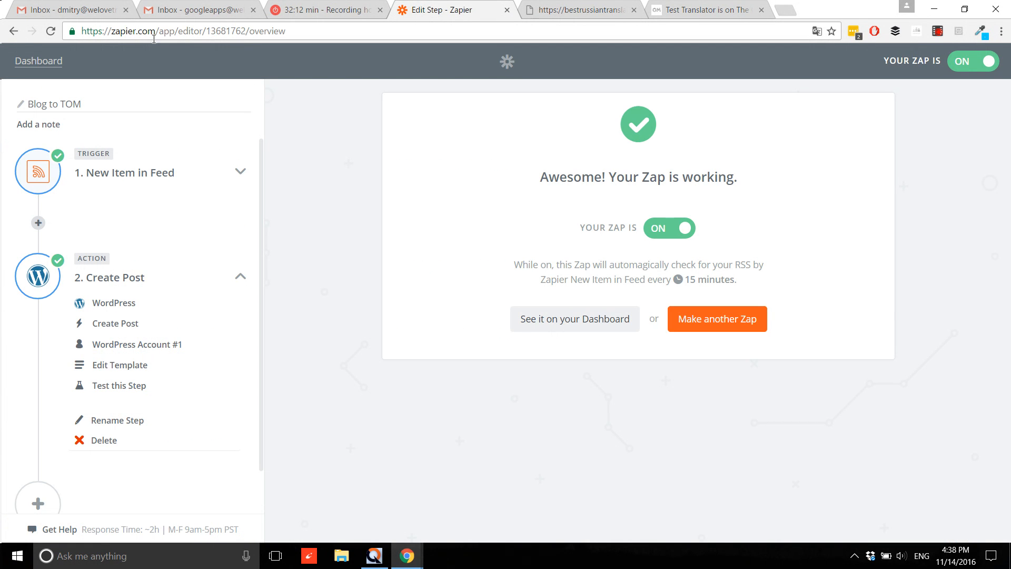
{"action": "left_click_drag", "start_coordinate": [156, 31], "coordinate": [115, 34]}
{"action": "left_click", "coordinate": [59, 60]}
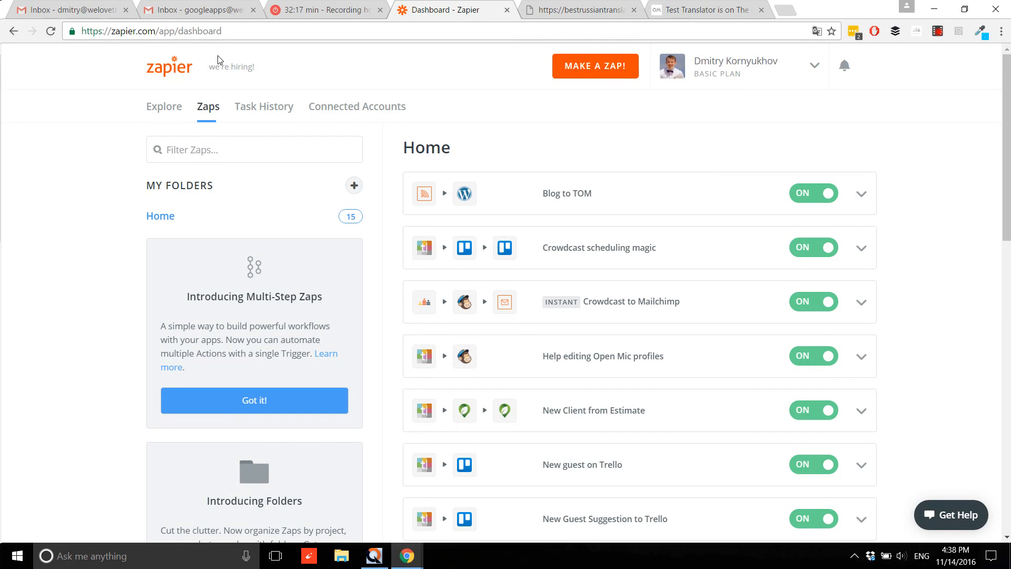
{"action": "left_click", "coordinate": [168, 107]}
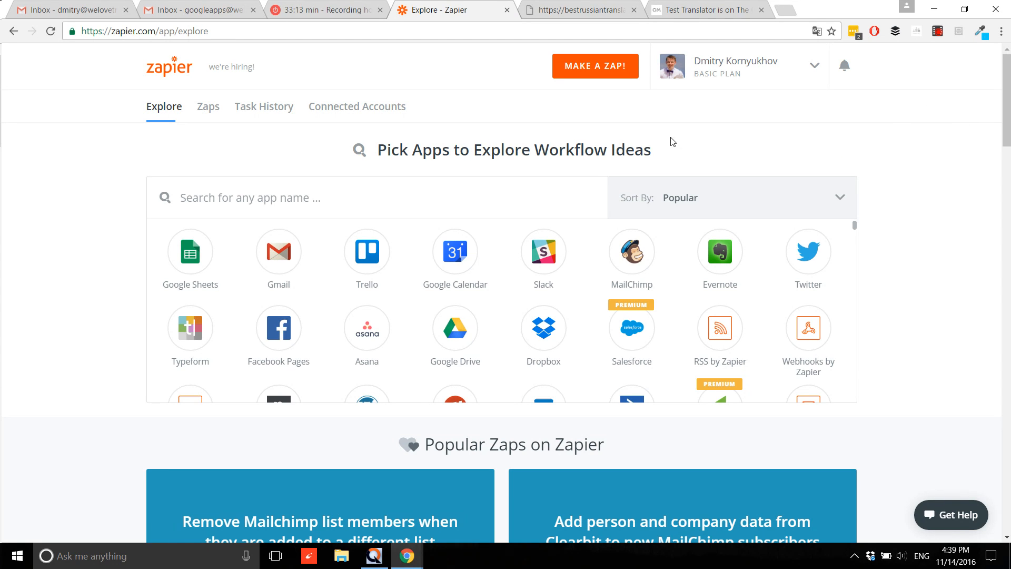
Create a new Zap and name it "From blog to TOM"
{"action": "left_click", "coordinate": [588, 69]}
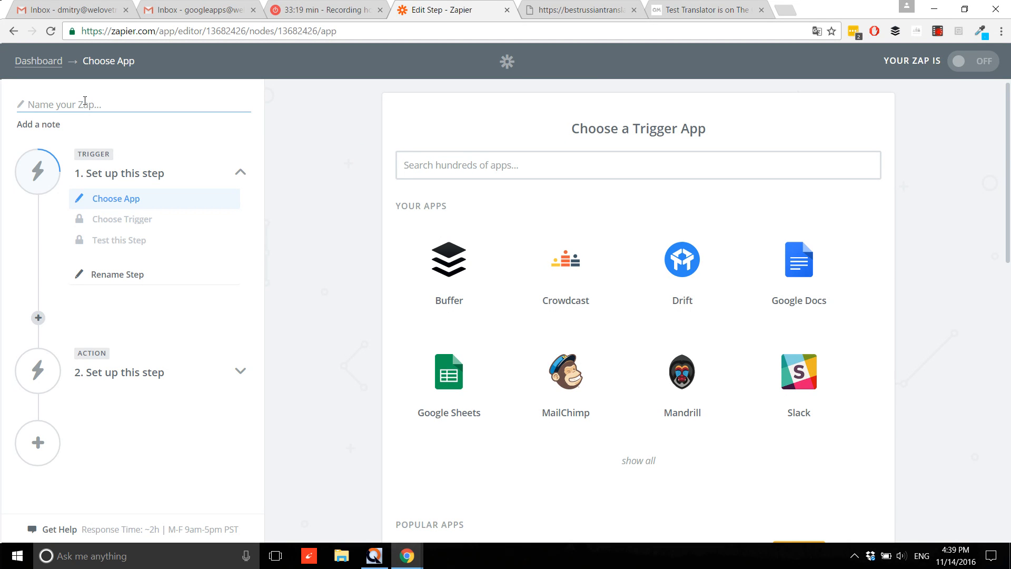
{"action": "type", "text": "From blog to TOM"}
{"action": "left_click", "coordinate": [112, 176]}
{"action": "left_click", "coordinate": [115, 179]}
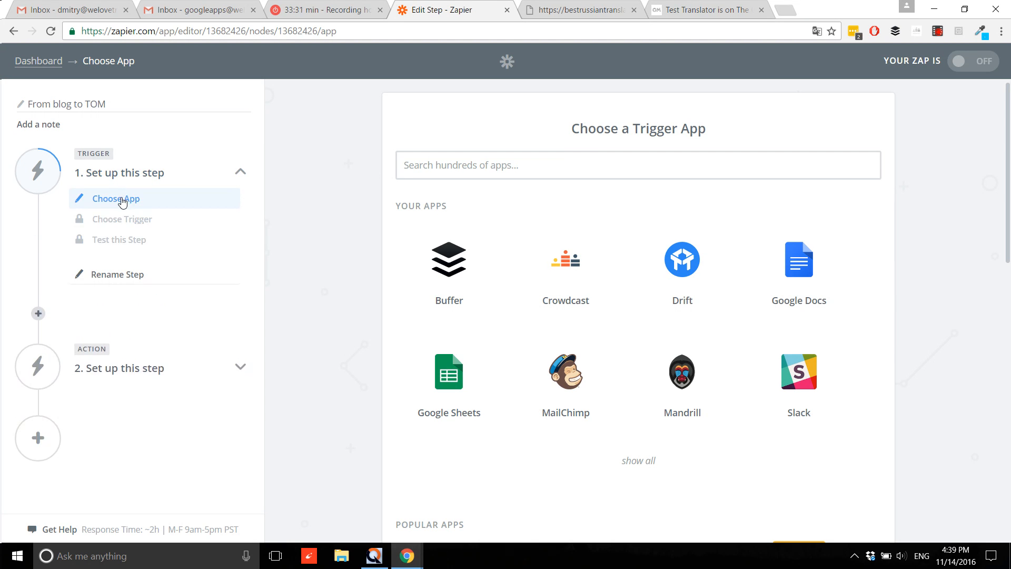
Choose RSS by Zapier as the trigger app and save New Item in Feed as its trigger
{"action": "left_click", "coordinate": [452, 168]}
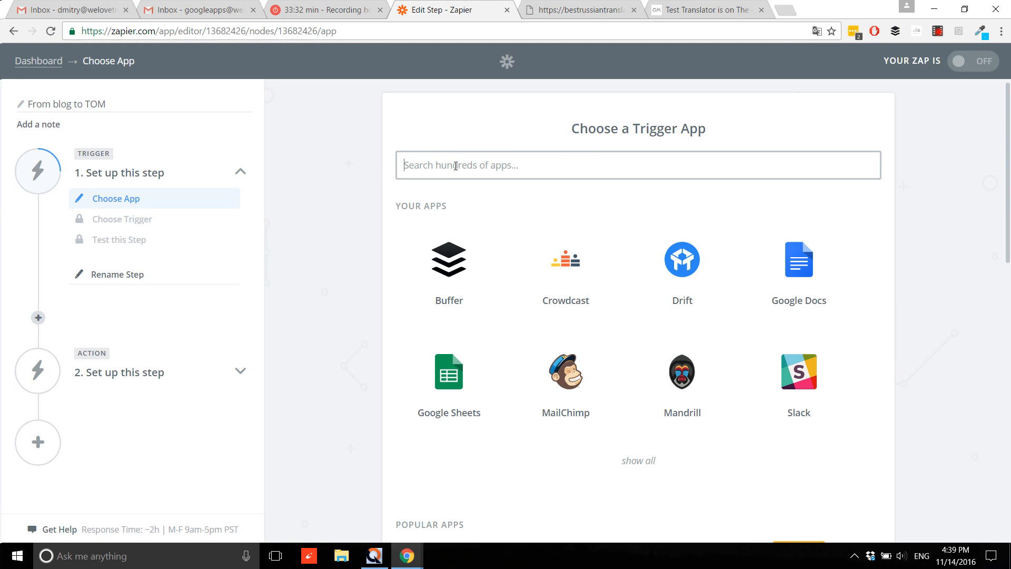
{"action": "type", "text": "RSS"}
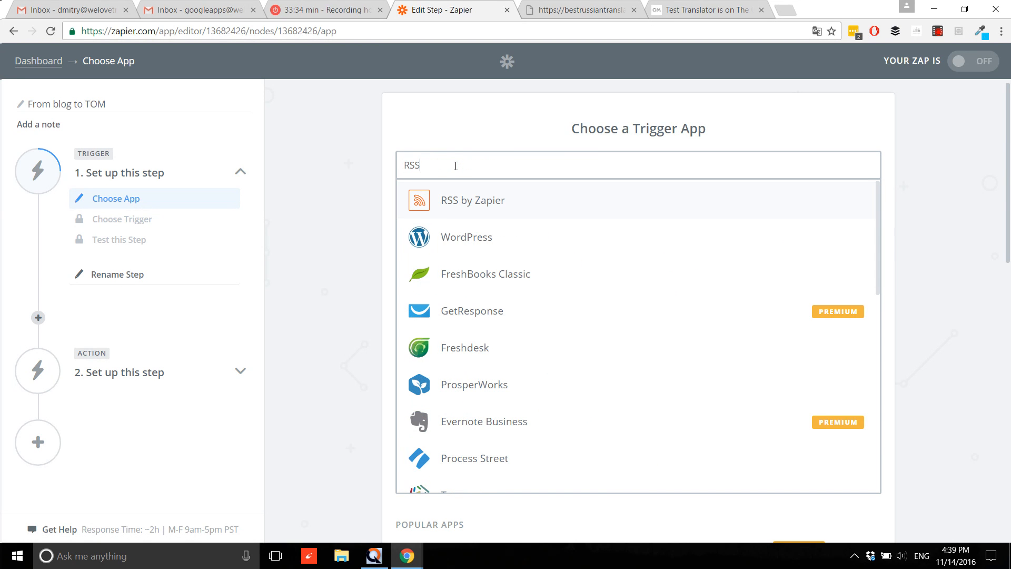
{"action": "left_click", "coordinate": [464, 203]}
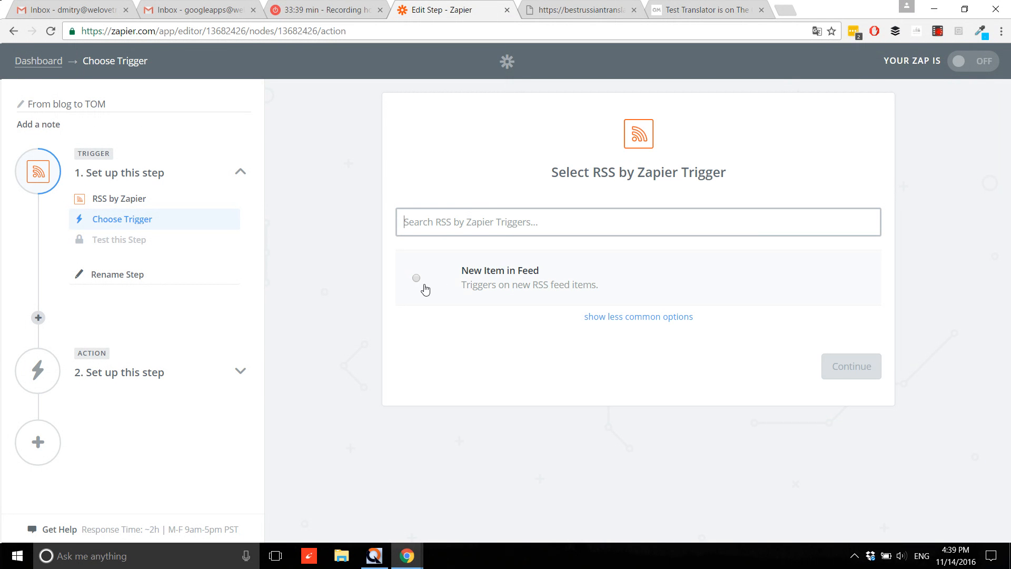
{"action": "left_click", "coordinate": [425, 288]}
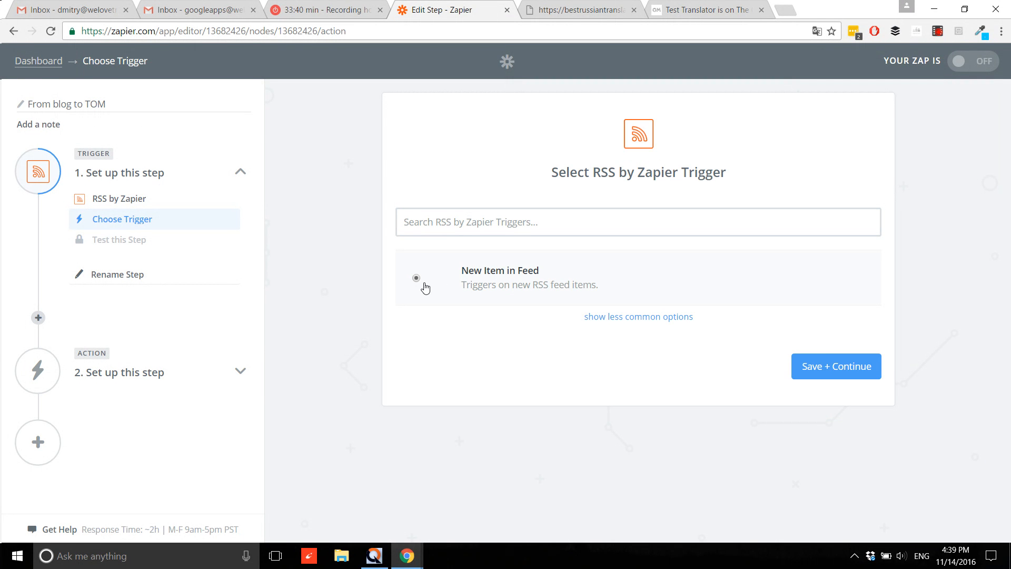
{"action": "left_click", "coordinate": [818, 370]}
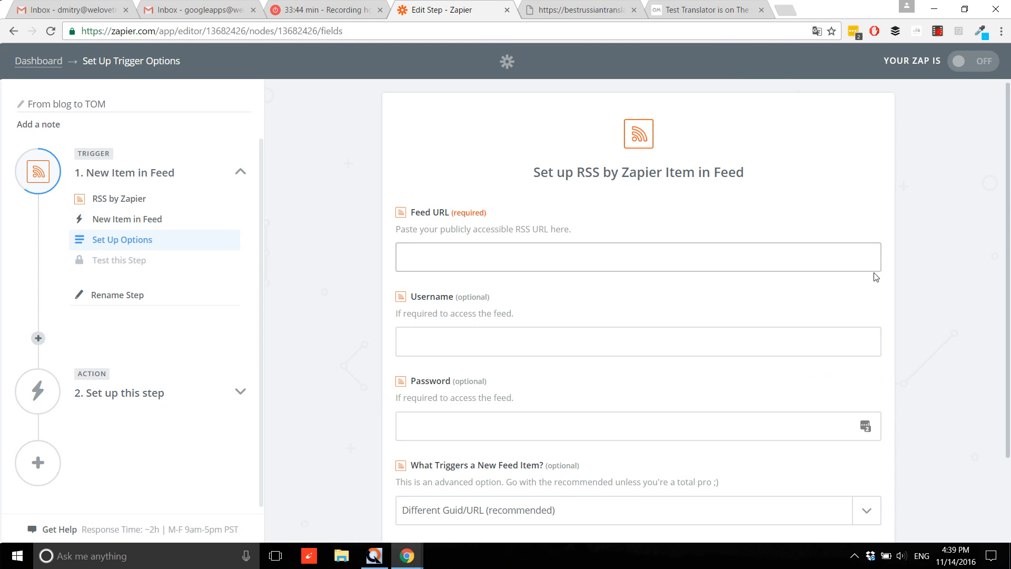
{"action": "left_click_drag", "start_coordinate": [396, 230], "coordinate": [571, 232]}
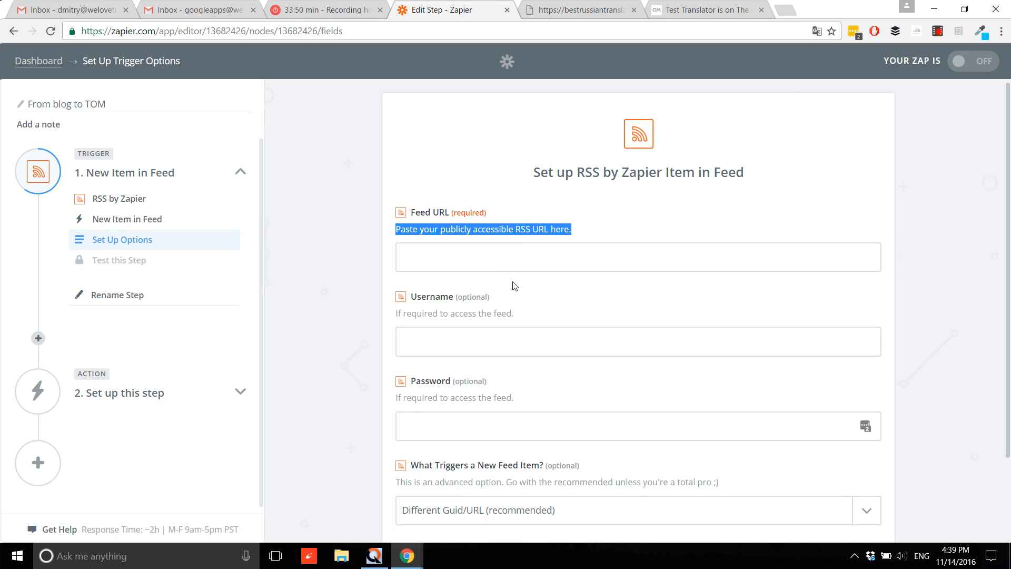
{"action": "left_click", "coordinate": [504, 263]}
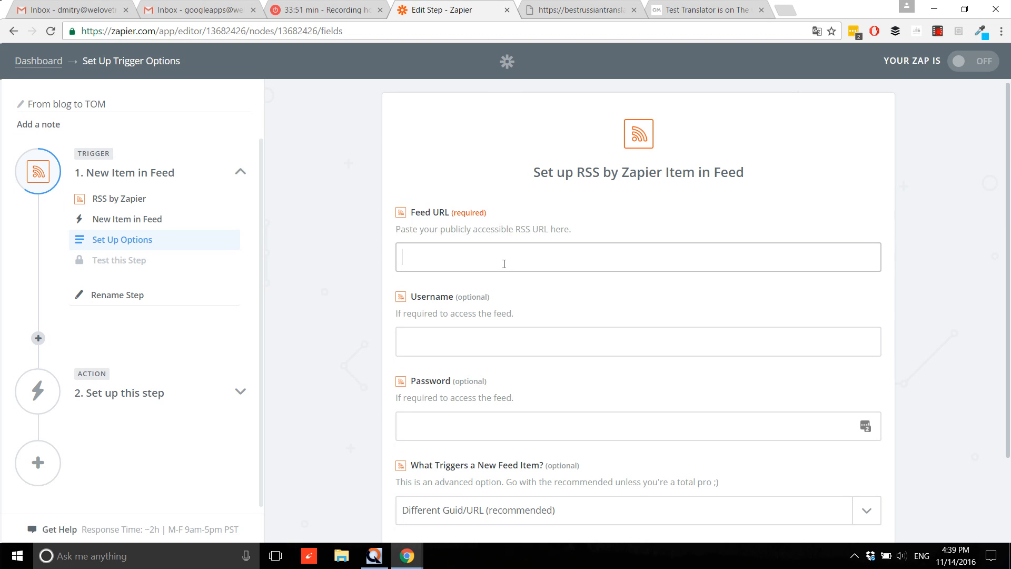
{"action": "left_click", "coordinate": [562, 9]}
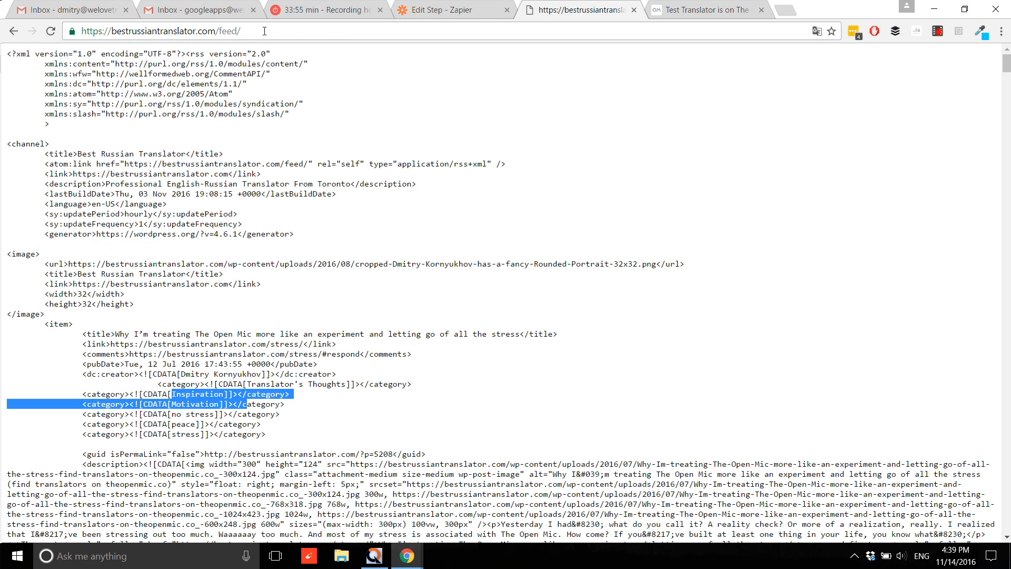
{"action": "left_click", "coordinate": [213, 31]}
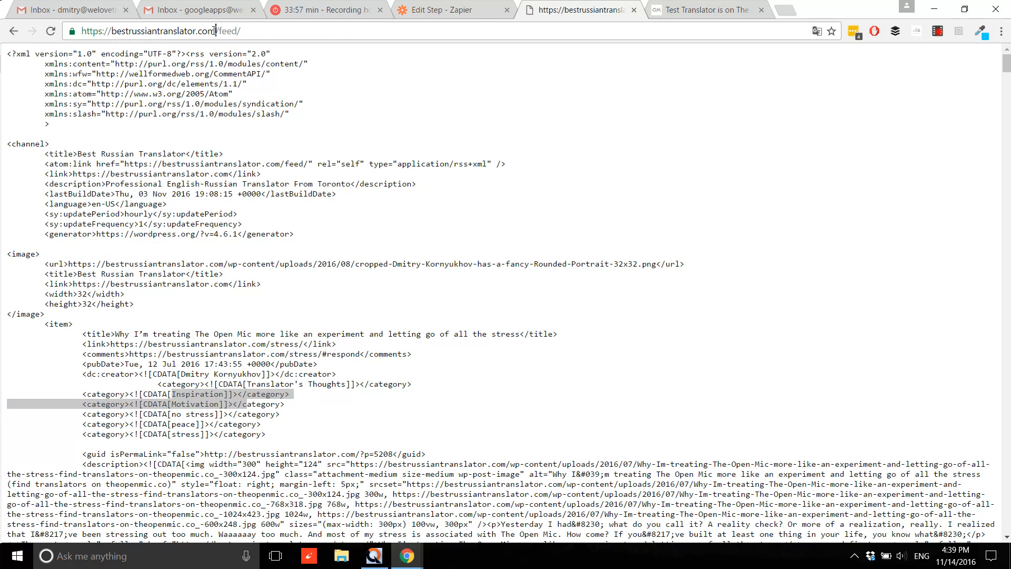
{"action": "left_click_drag", "start_coordinate": [214, 32], "coordinate": [110, 30]}
{"action": "left_click", "coordinate": [213, 29]}
{"action": "left_click", "coordinate": [251, 32]}
{"action": "left_click_drag", "start_coordinate": [253, 31], "coordinate": [61, 31]}
{"action": "key", "text": "ctrl+c"}
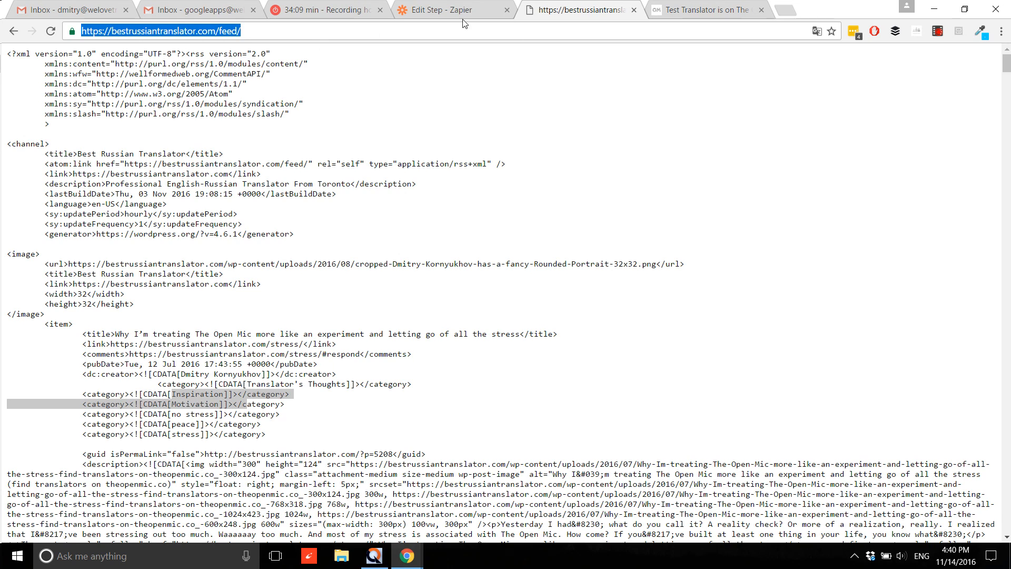
{"action": "left_click", "coordinate": [442, 9]}
{"action": "left_click", "coordinate": [527, 262]}
{"action": "key", "text": "ctrl+v"}
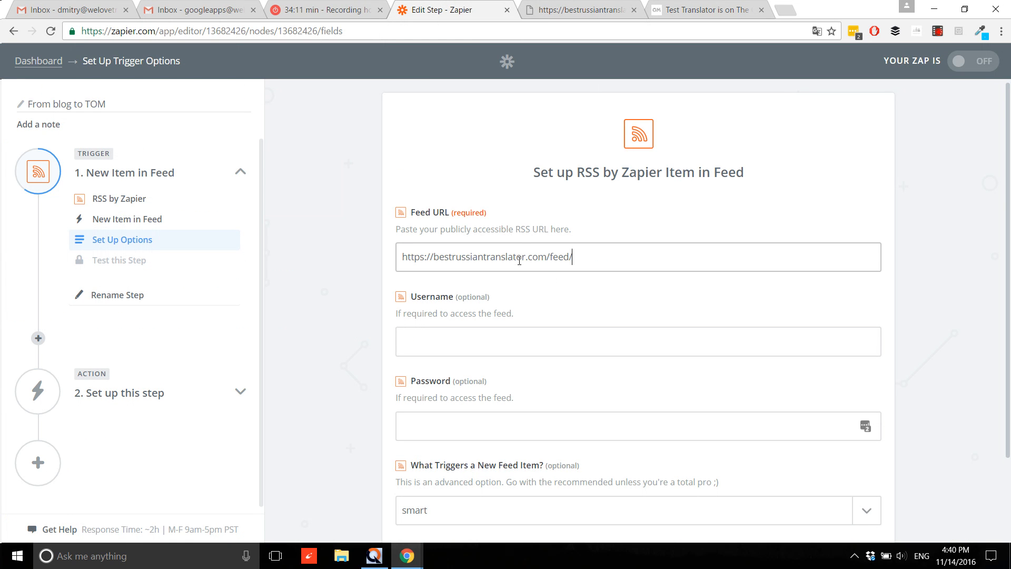
{"action": "scroll", "coordinate": [771, 281], "scroll_direction": "down", "scroll_amount": 2}
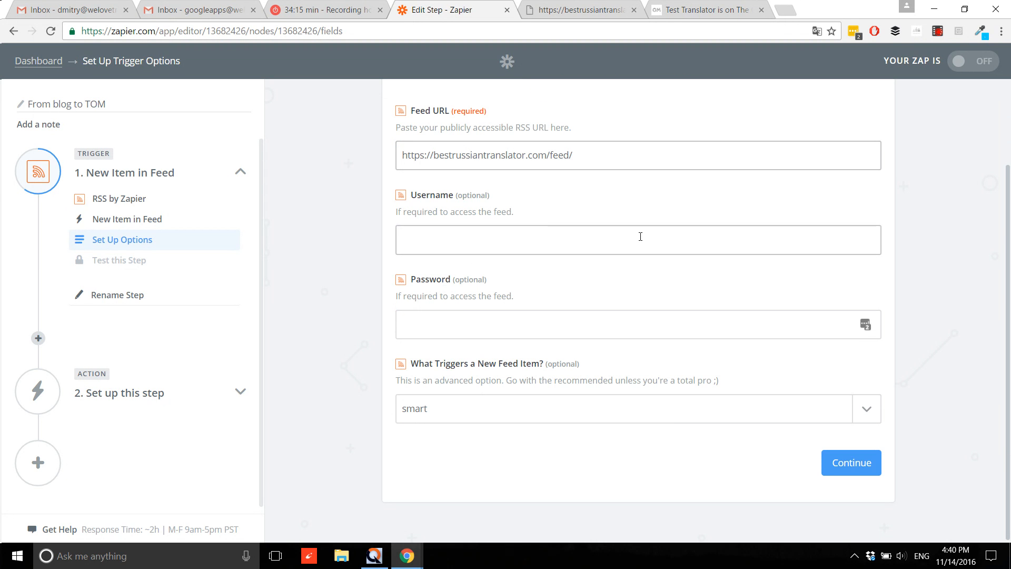
{"action": "left_click", "coordinate": [853, 468]}
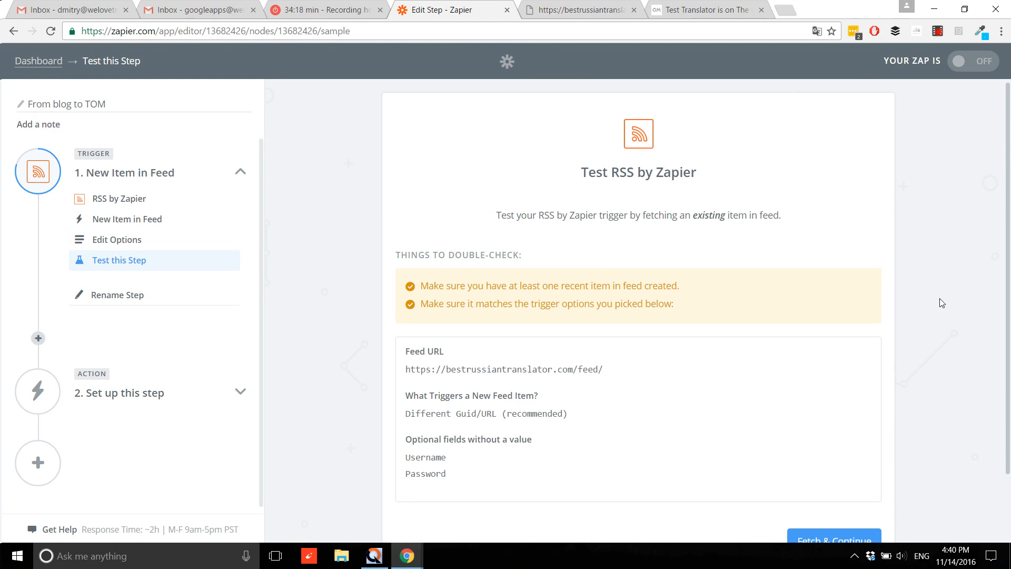
Test the RSS trigger by fetching an existing feed item, and continue to the action setup
{"action": "scroll", "coordinate": [942, 301], "scroll_direction": "down", "scroll_amount": 1}
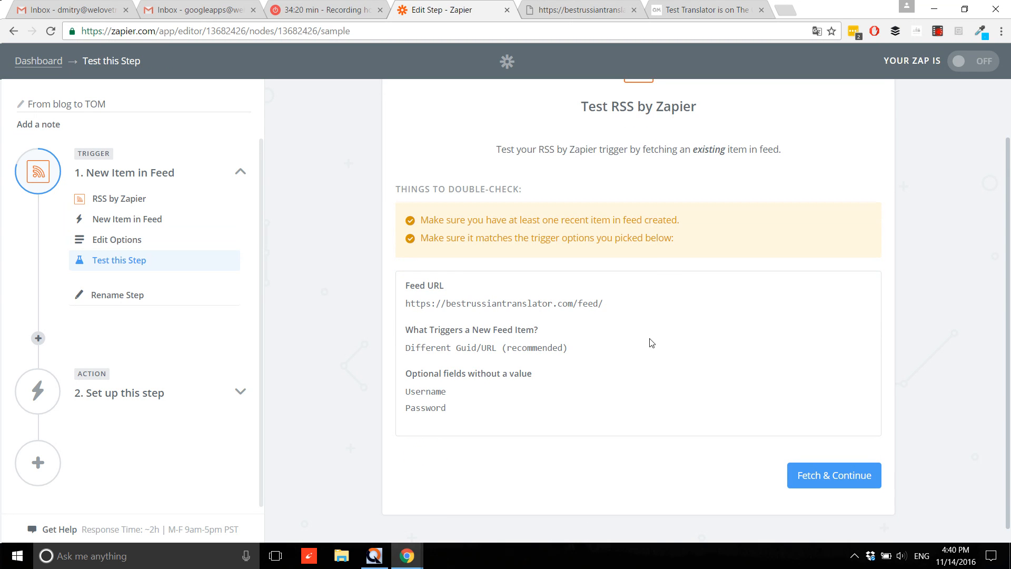
{"action": "left_click", "coordinate": [825, 479]}
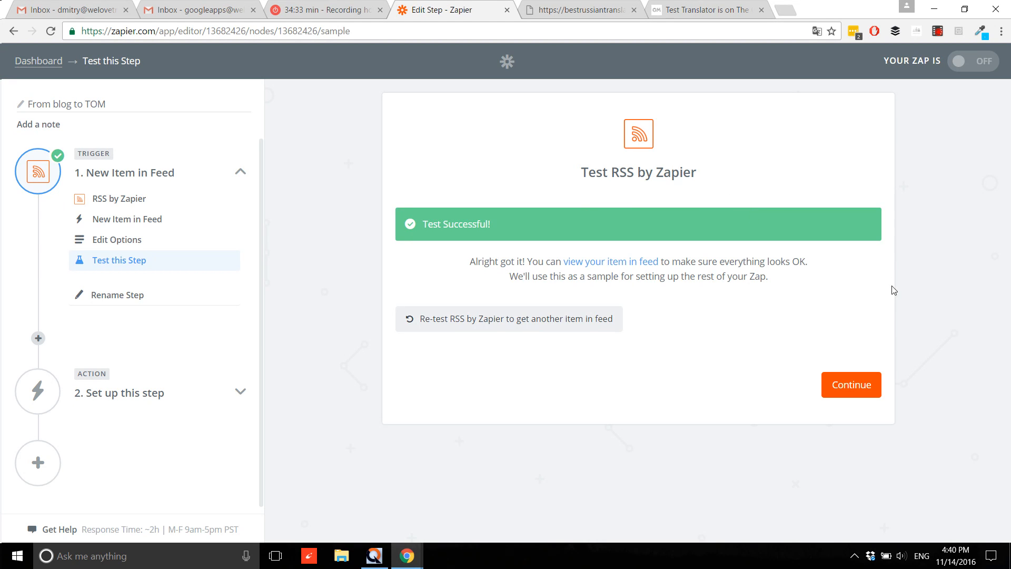
{"action": "left_click", "coordinate": [848, 390]}
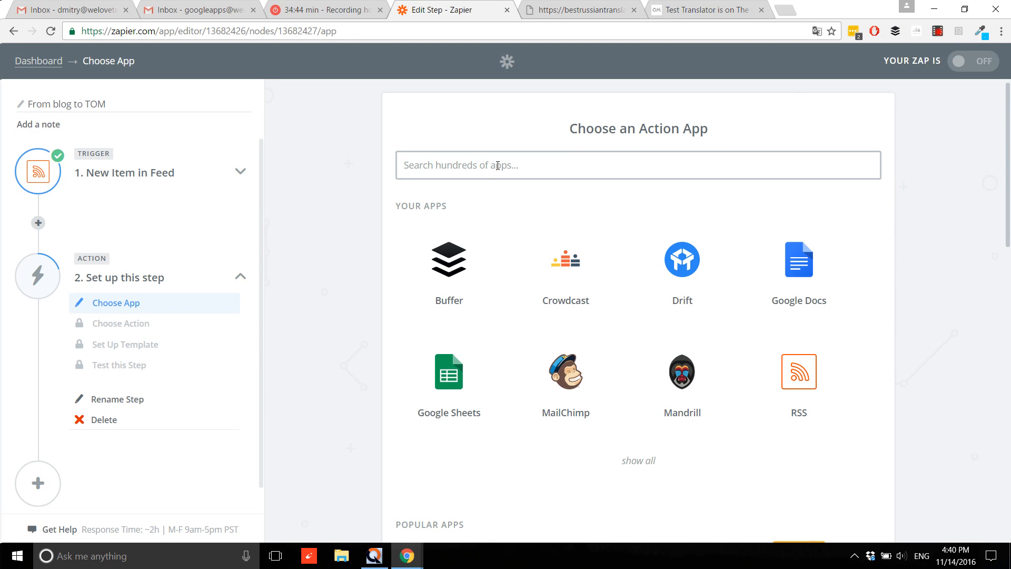
Choose WordPress as the action app and select Create Post as its action, continuing to the account selection
{"action": "type", "text": "Word"}
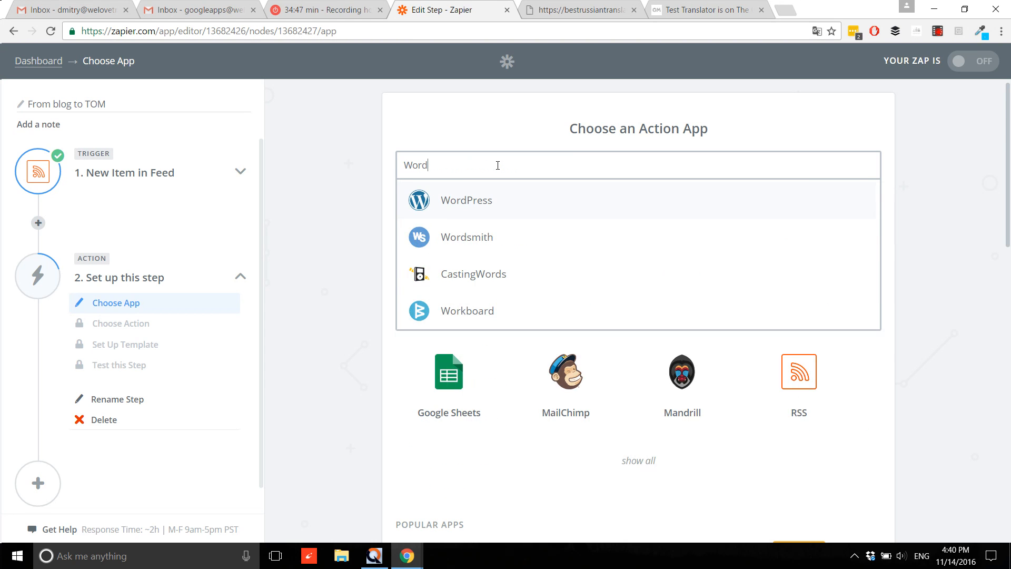
{"action": "left_click", "coordinate": [491, 200]}
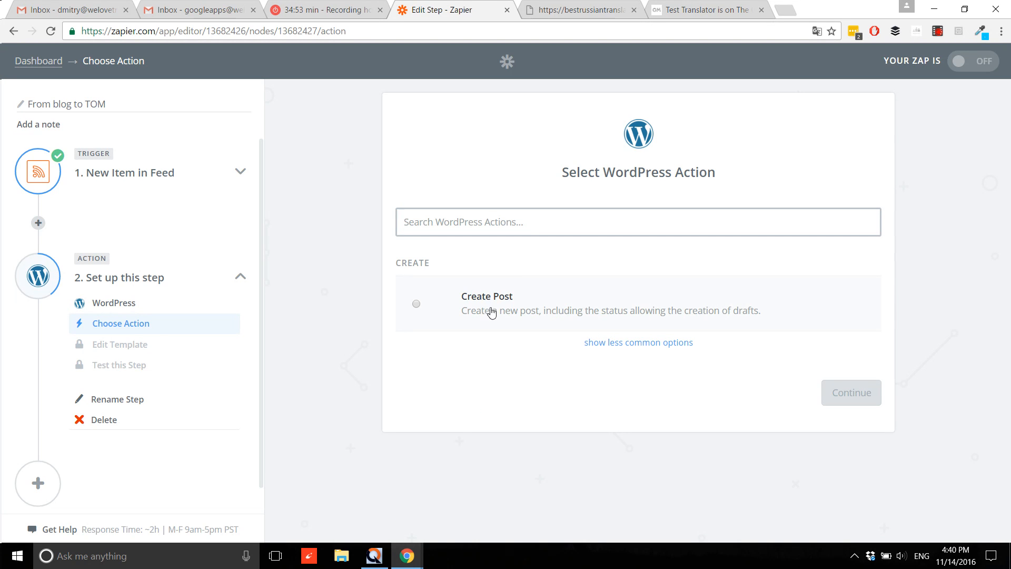
{"action": "left_click", "coordinate": [416, 304]}
{"action": "left_click", "coordinate": [825, 394]}
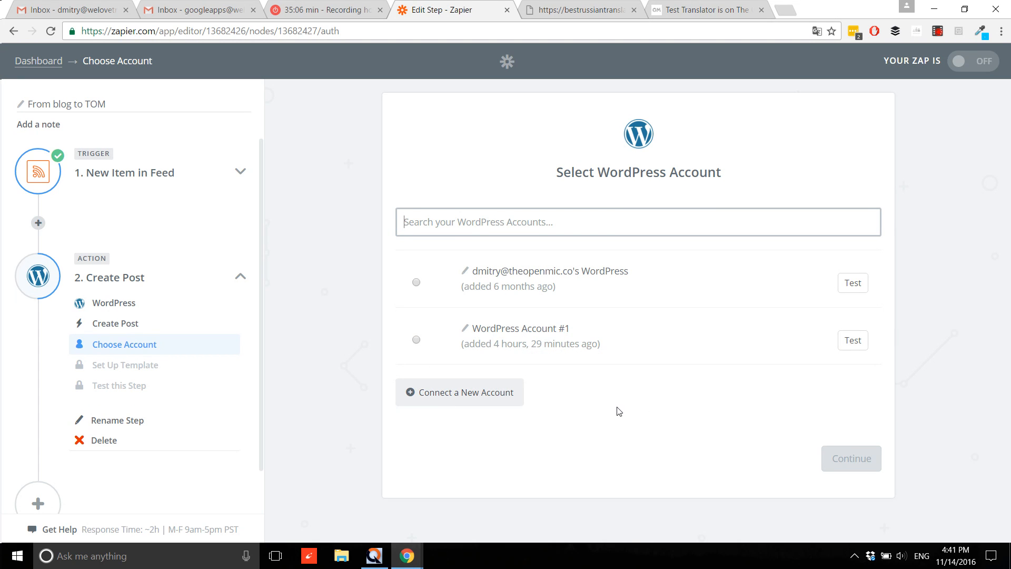
{"action": "left_click", "coordinate": [450, 399]}
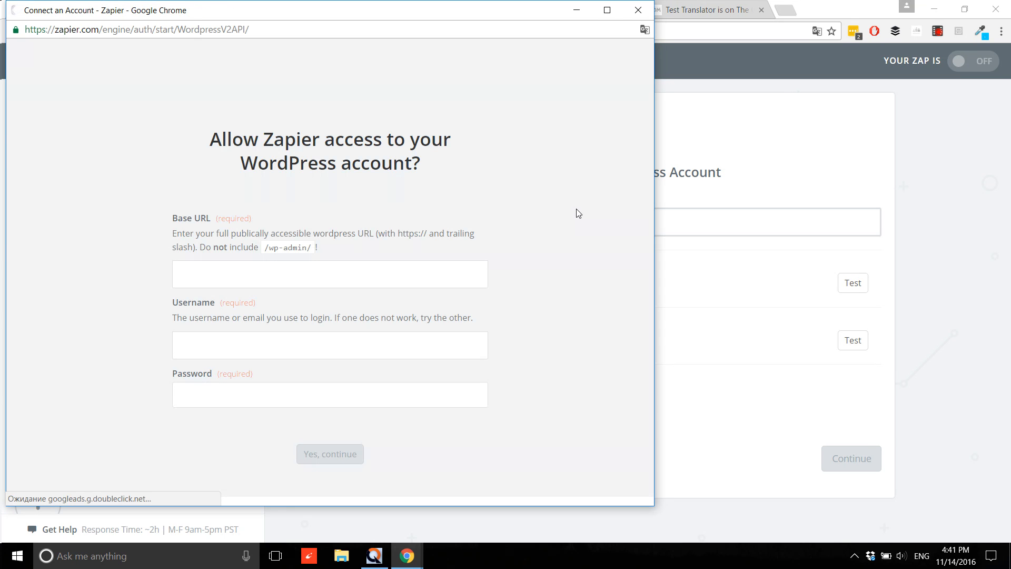
{"action": "left_click", "coordinate": [258, 278]}
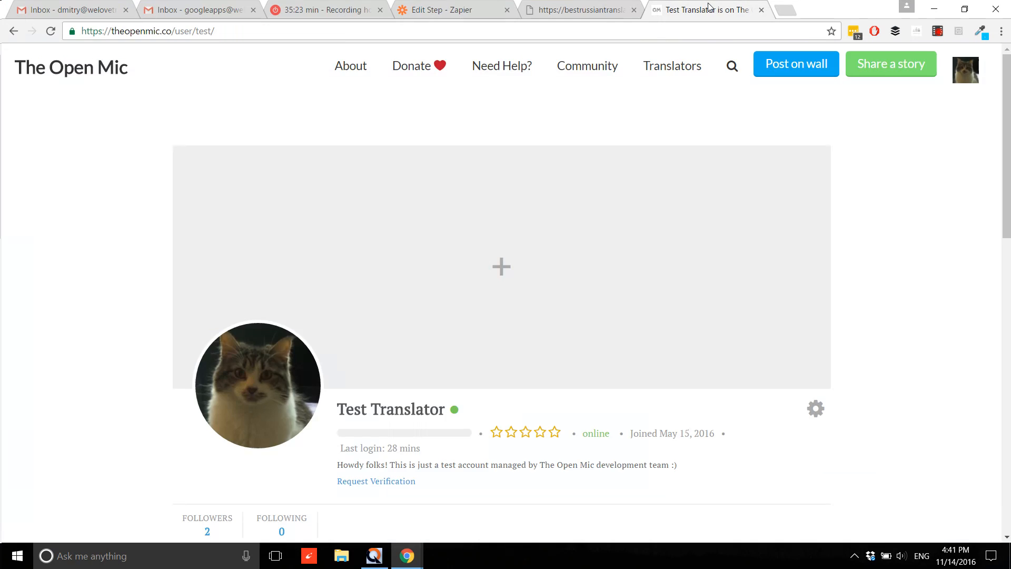
{"action": "left_click", "coordinate": [729, 9]}
{"action": "left_click_drag", "start_coordinate": [175, 30], "coordinate": [80, 31]}
{"action": "key", "text": "ctrl+c"}
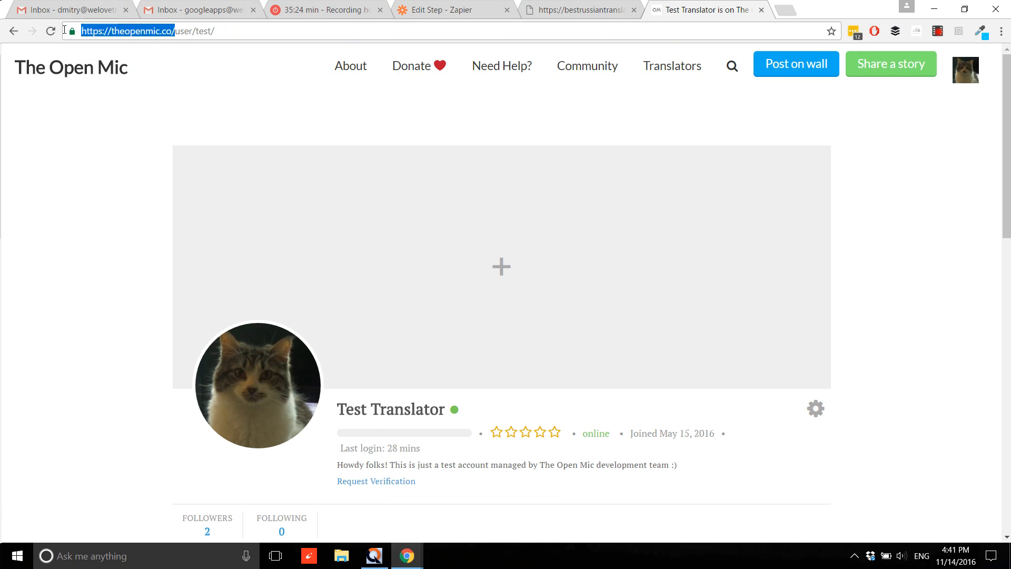
{"action": "left_click", "coordinate": [552, 5]}
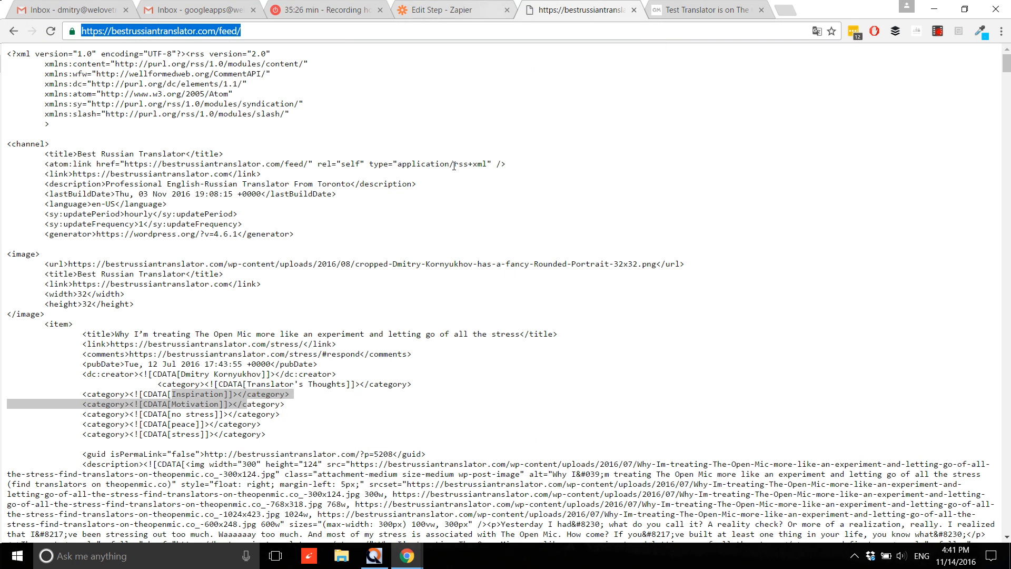
{"action": "left_click", "coordinate": [406, 556]}
{"action": "left_click", "coordinate": [529, 500]}
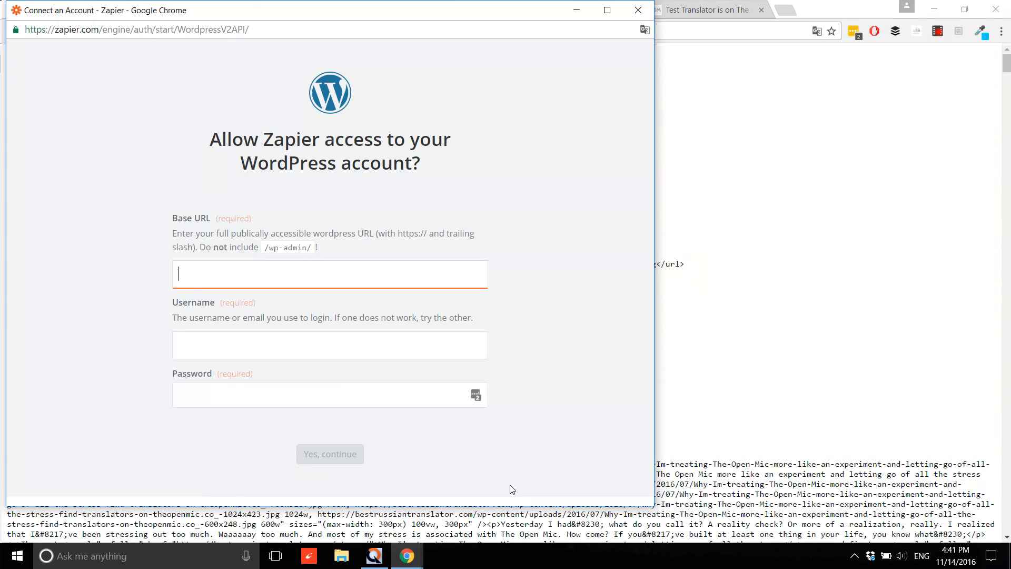
{"action": "key", "text": "ctrl+v"}
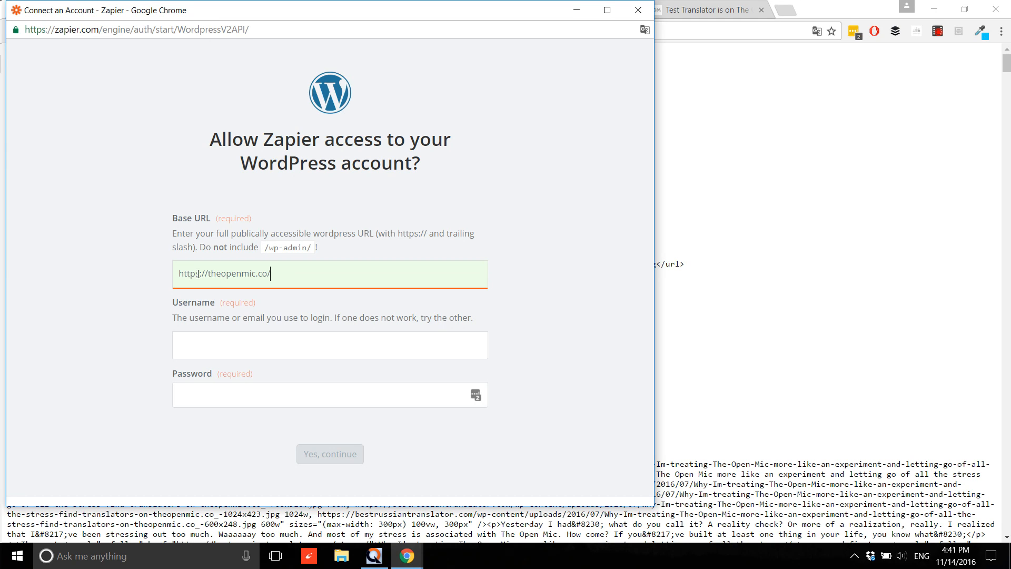
{"action": "left_click", "coordinate": [267, 272]}
{"action": "key", "text": "BackSpace"}
{"action": "left_click", "coordinate": [277, 340]}
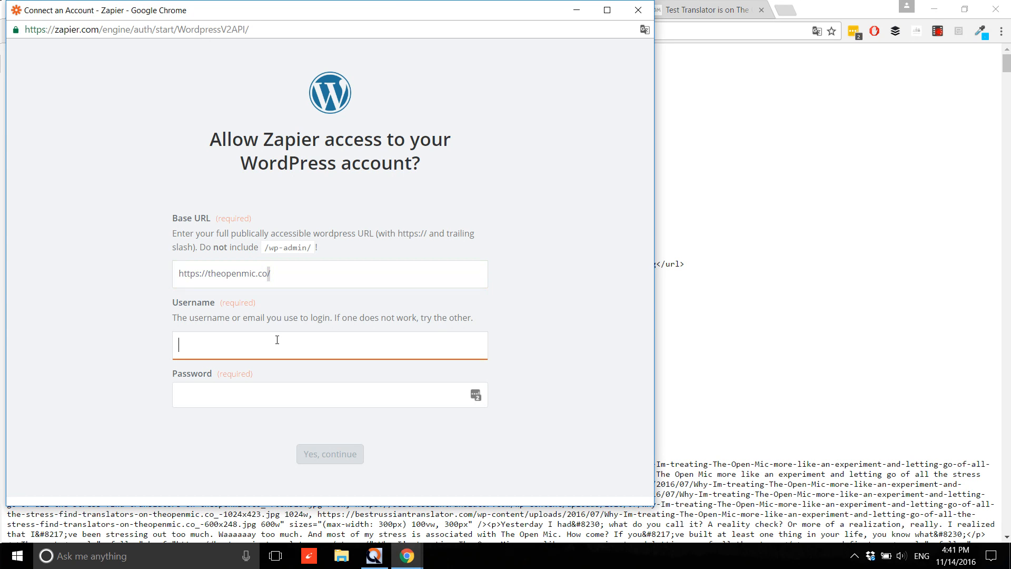
{"action": "left_click", "coordinate": [219, 397]}
{"action": "left_click", "coordinate": [219, 352]}
{"action": "left_click", "coordinate": [638, 10]}
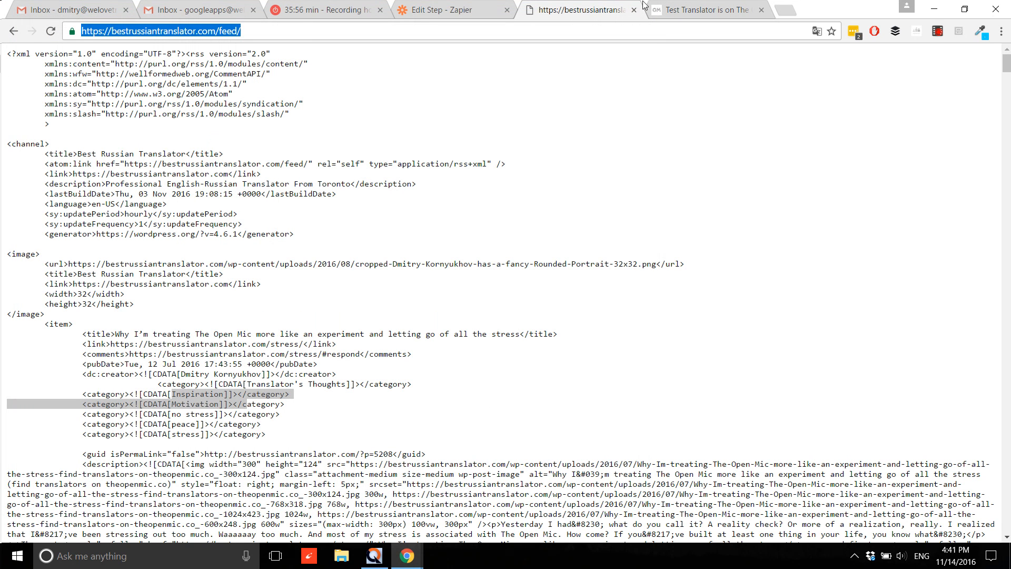
{"action": "left_click", "coordinate": [470, 8]}
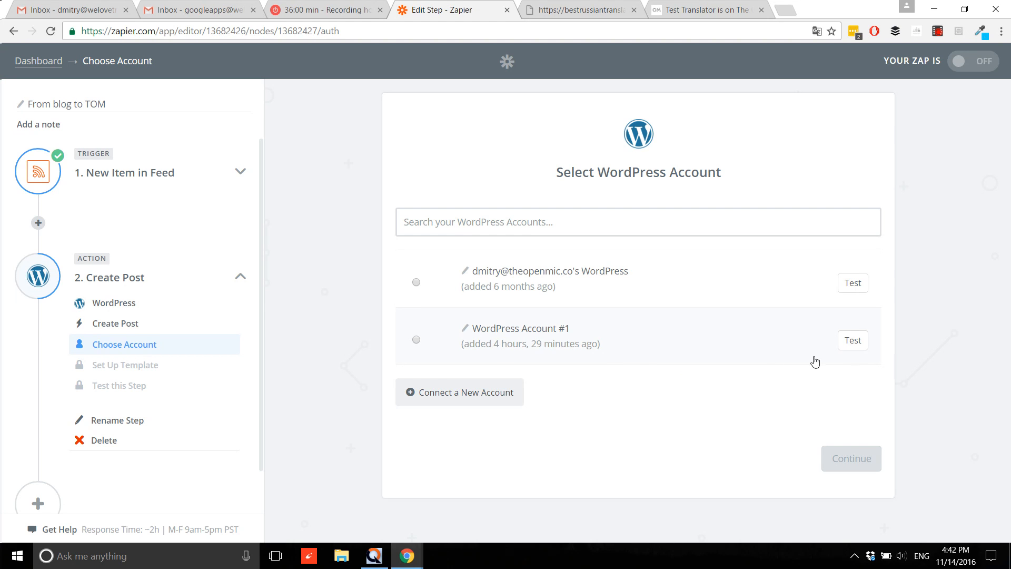
Test the connection of WordPress Account #1, select that account for the action, and save it
{"action": "left_click", "coordinate": [854, 345]}
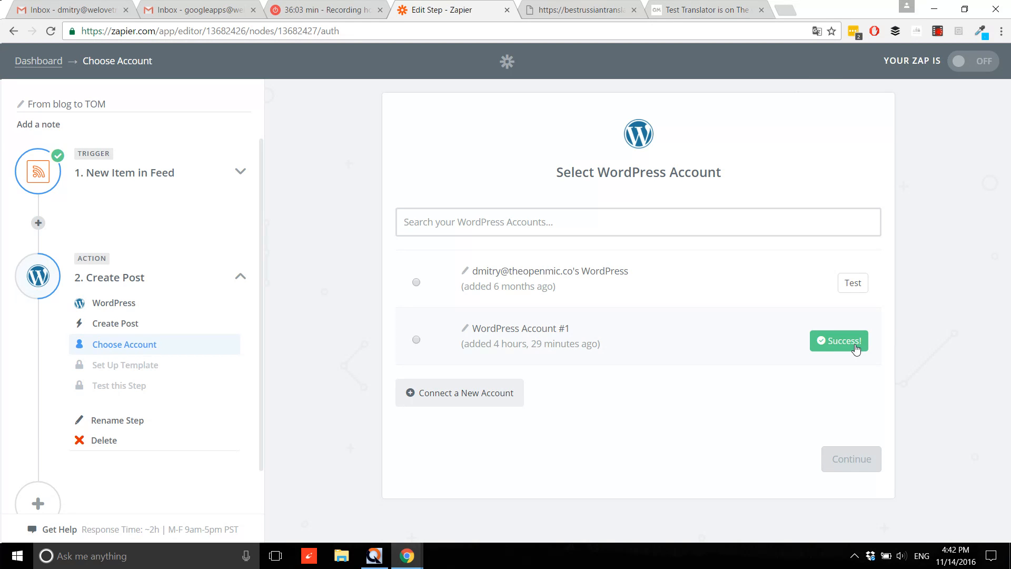
{"action": "left_click", "coordinate": [416, 340]}
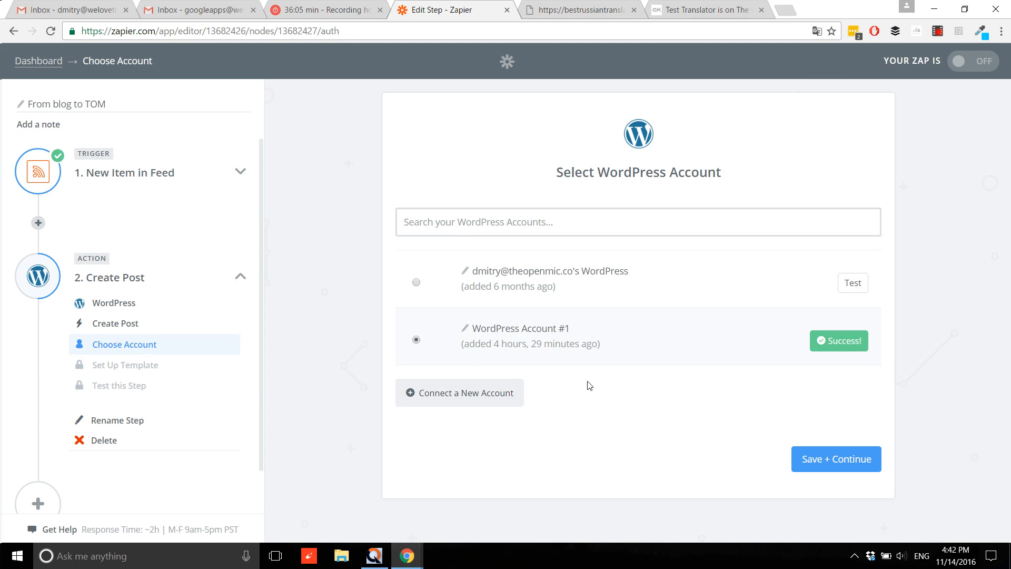
{"action": "left_click", "coordinate": [824, 469]}
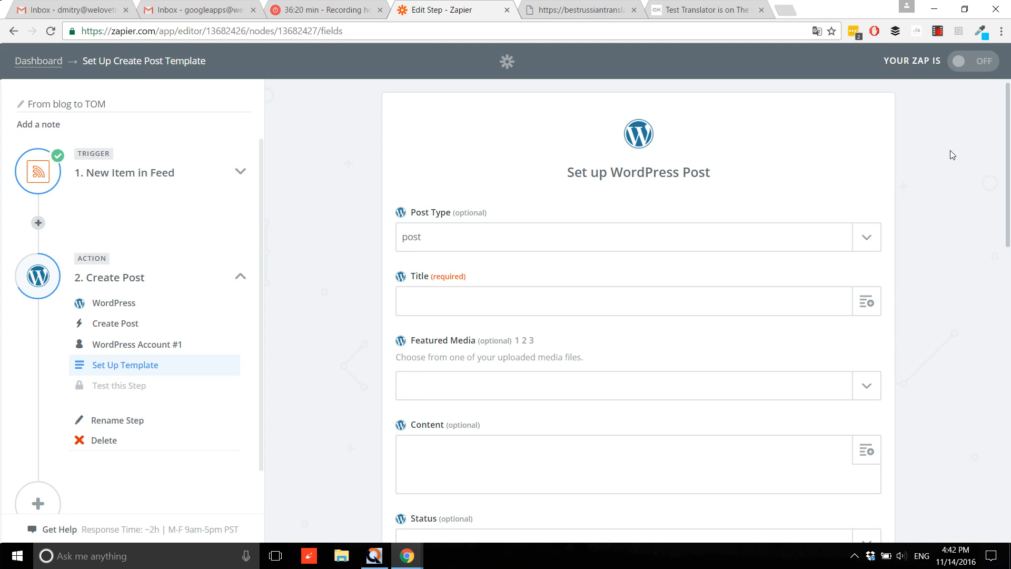
Map the WordPress post's required Title to the Title field of the RSS feed item
{"action": "scroll", "coordinate": [970, 223], "scroll_direction": "down", "scroll_amount": 2}
{"action": "scroll", "coordinate": [971, 223], "scroll_direction": "up", "scroll_amount": 2}
{"action": "left_click", "coordinate": [866, 303]}
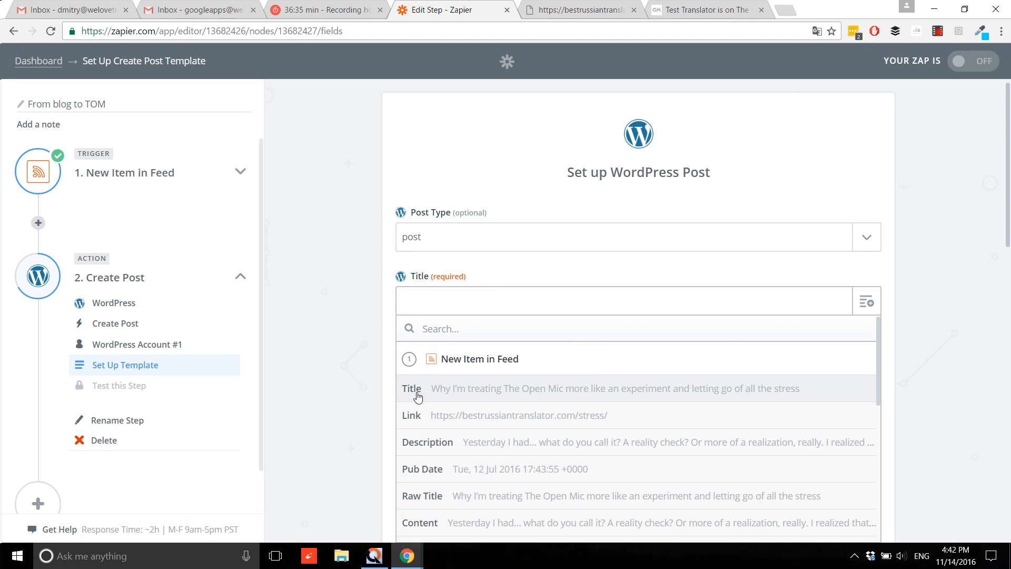
{"action": "left_click", "coordinate": [449, 397]}
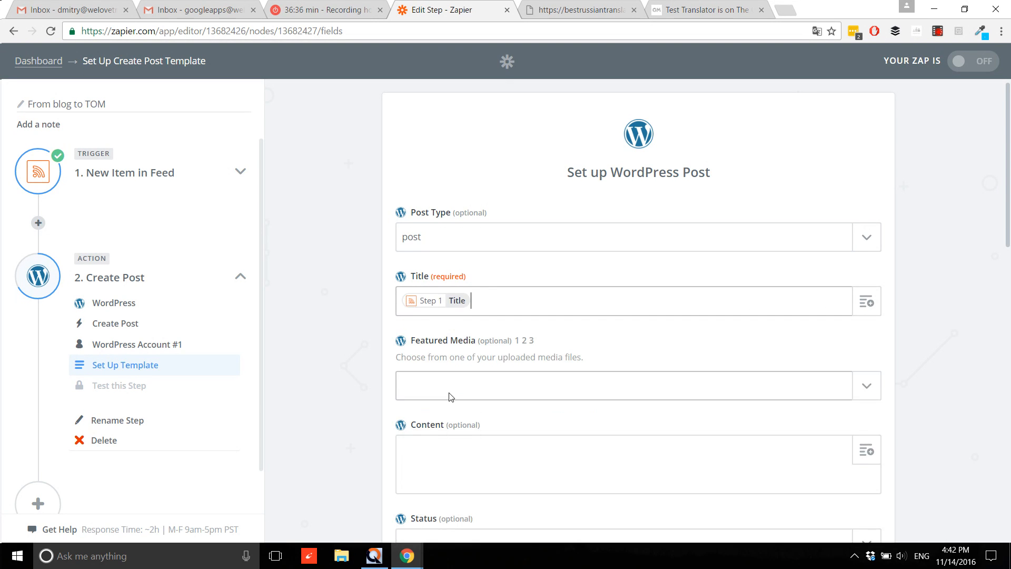
Map the post's Content to the feed item's Content field and set the post's Status to Draft
{"action": "scroll", "coordinate": [592, 238], "scroll_direction": "down", "scroll_amount": 3}
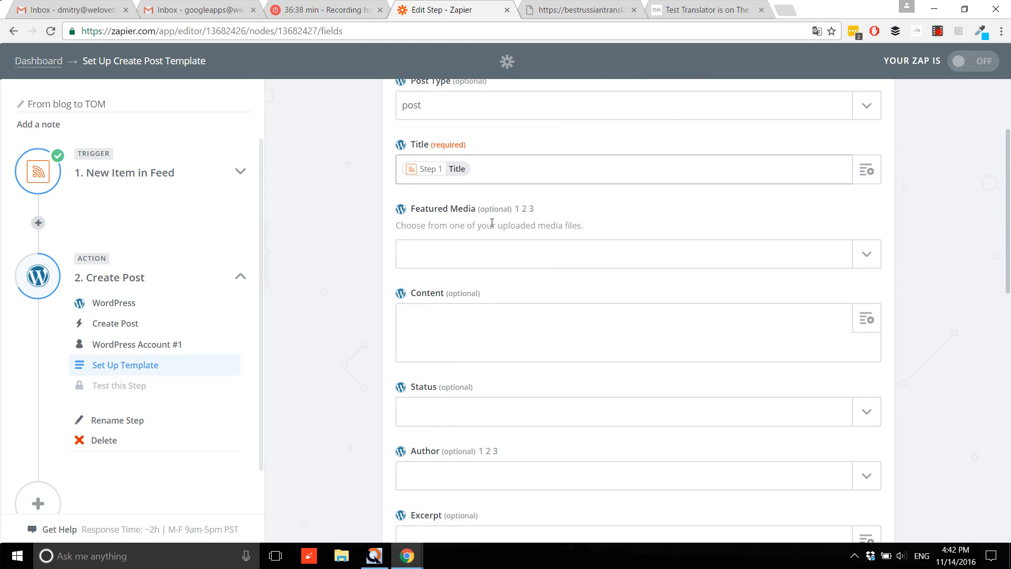
{"action": "left_click", "coordinate": [599, 339]}
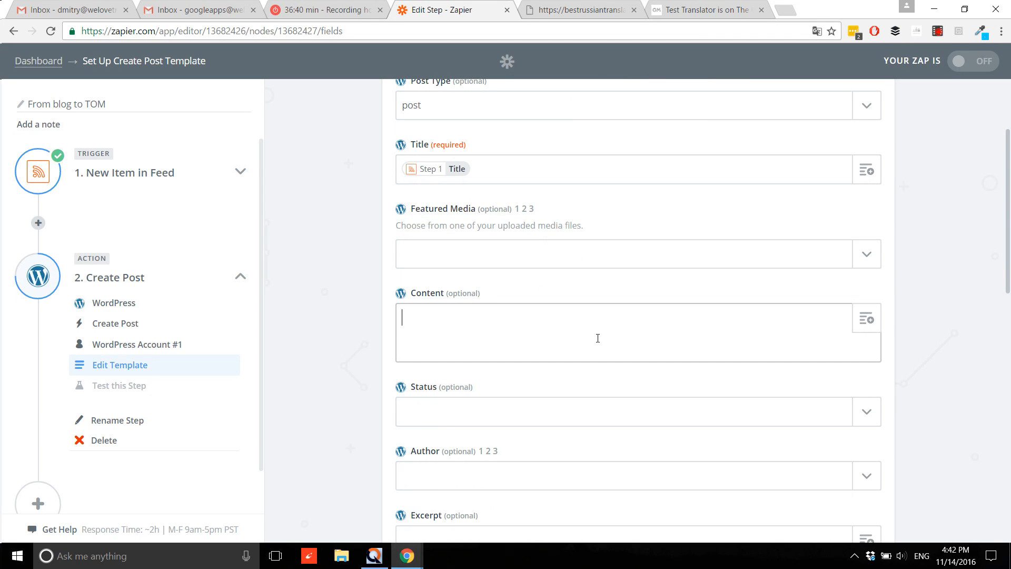
{"action": "left_click", "coordinate": [866, 320]}
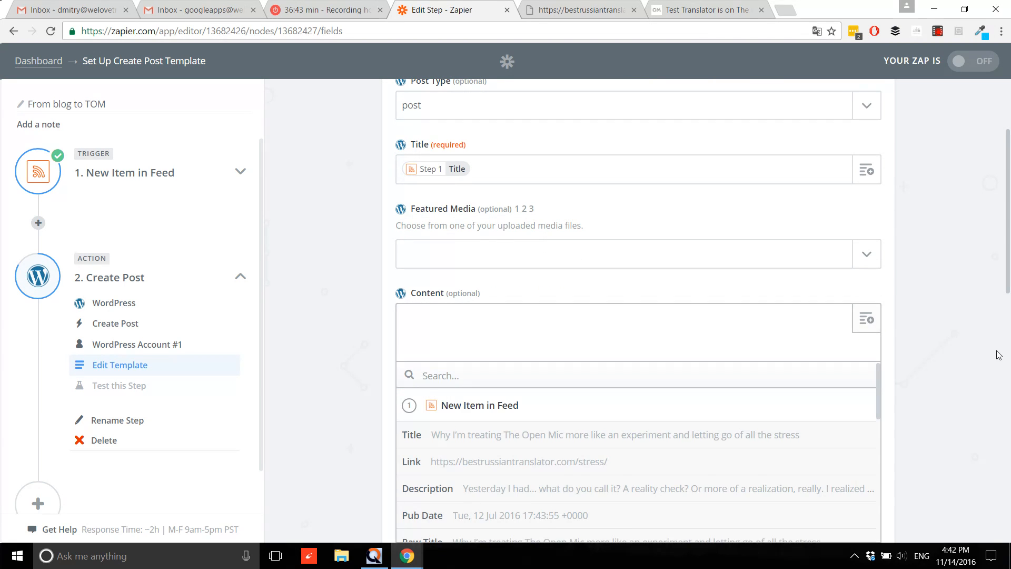
{"action": "scroll", "coordinate": [481, 318], "scroll_direction": "down", "scroll_amount": 3}
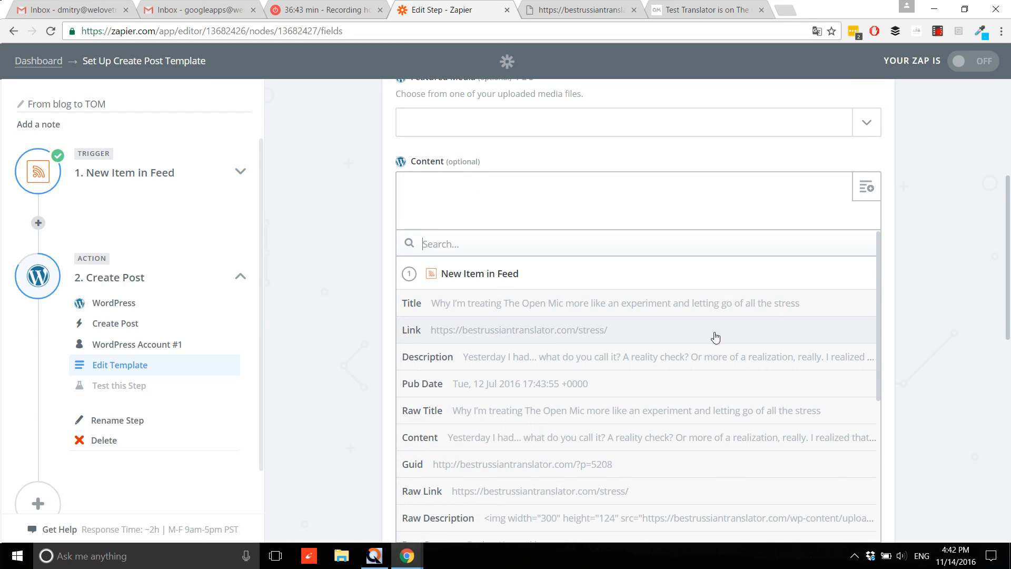
{"action": "left_click", "coordinate": [429, 438]}
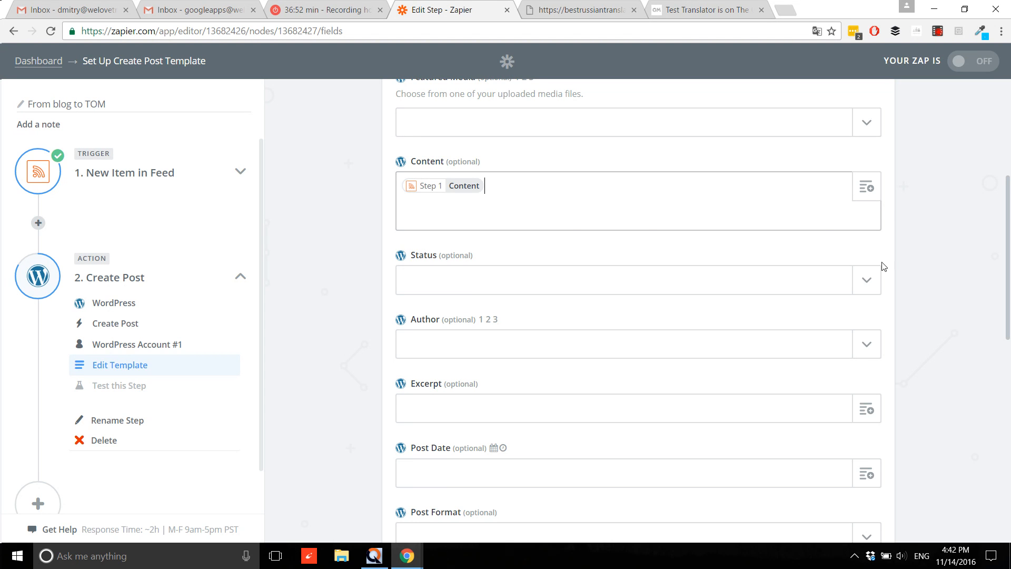
{"action": "left_click", "coordinate": [866, 287]}
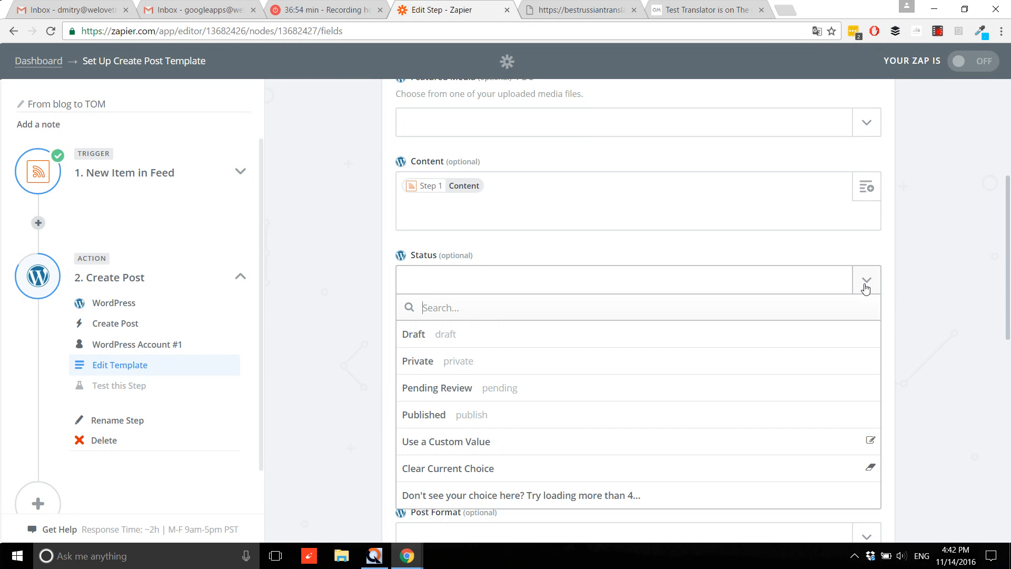
{"action": "left_click", "coordinate": [429, 338]}
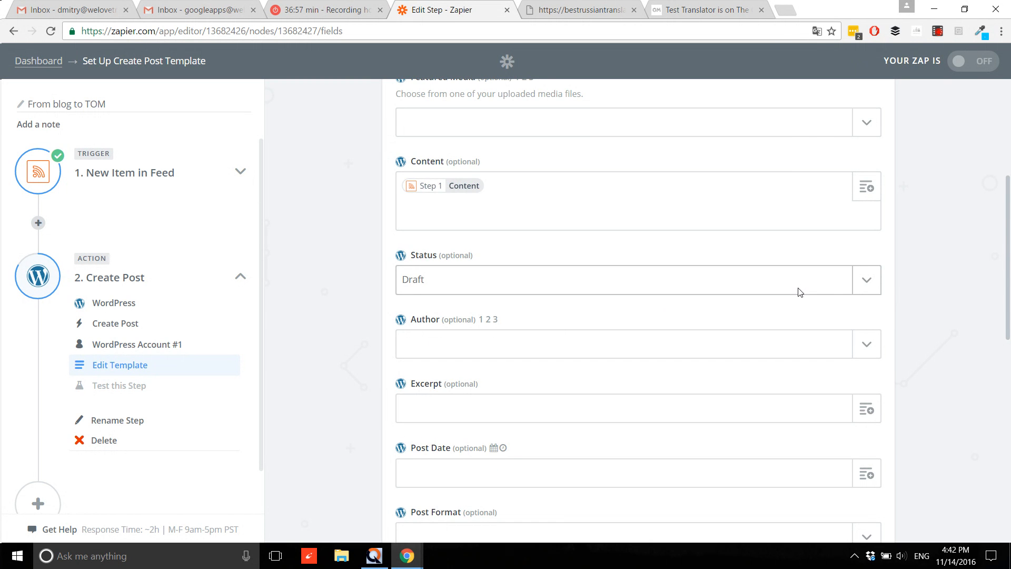
Set the Post Format to Standard and map the Post Name to the feed item's Title
{"action": "scroll", "coordinate": [632, 284], "scroll_direction": "down", "scroll_amount": 1}
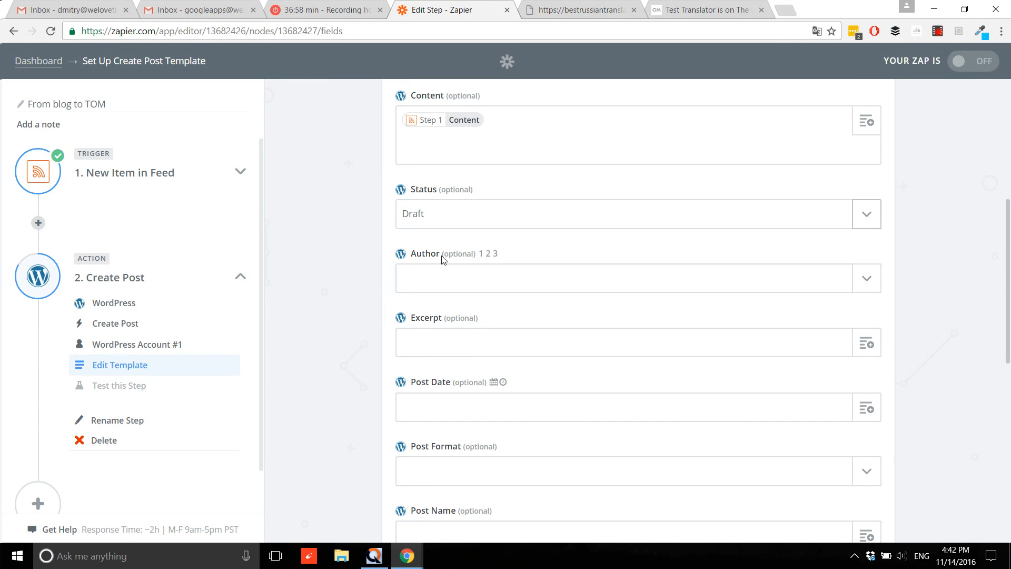
{"action": "scroll", "coordinate": [542, 322], "scroll_direction": "down", "scroll_amount": 1}
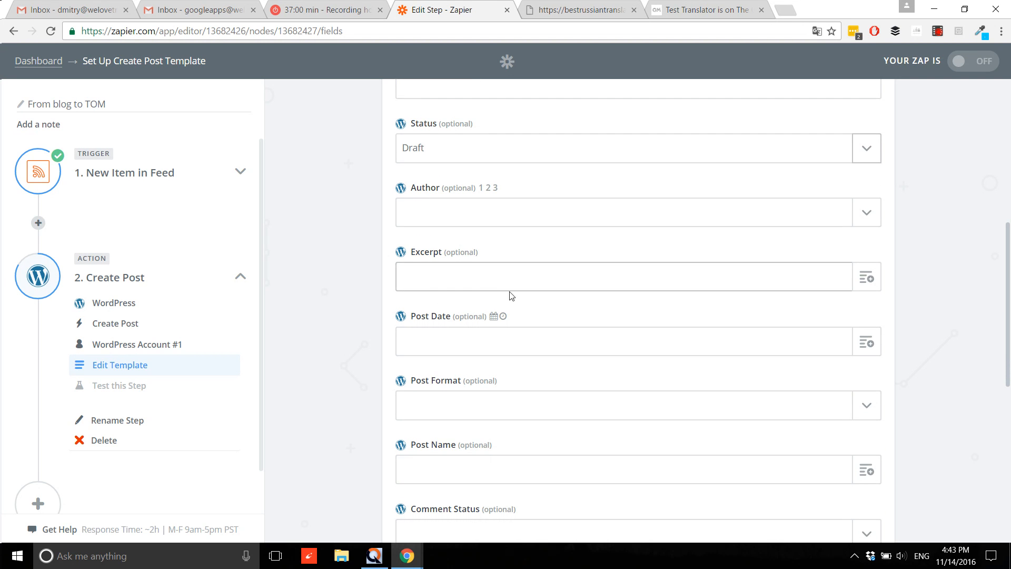
{"action": "scroll", "coordinate": [495, 290], "scroll_direction": "down", "scroll_amount": 2}
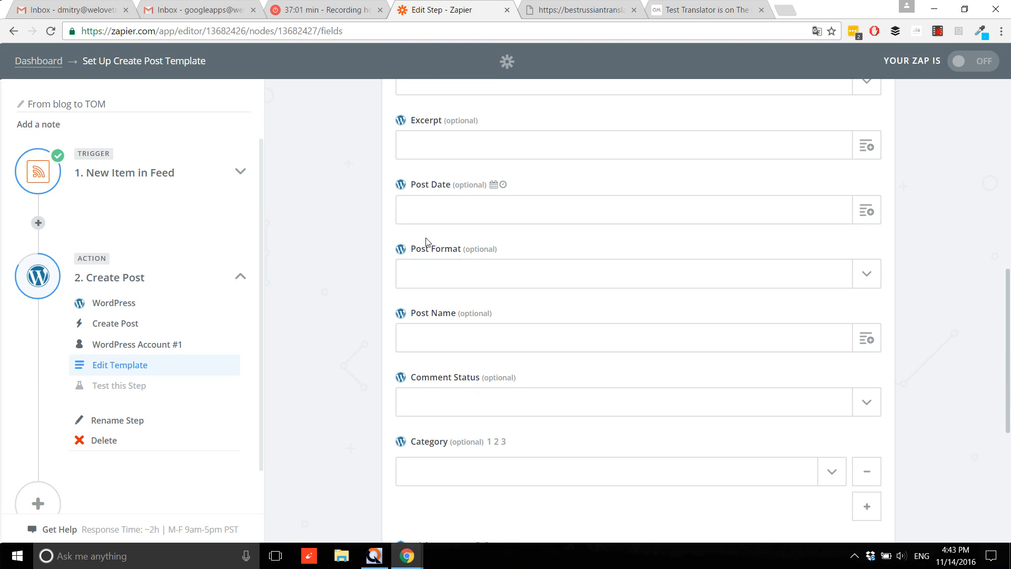
{"action": "left_click", "coordinate": [866, 279]}
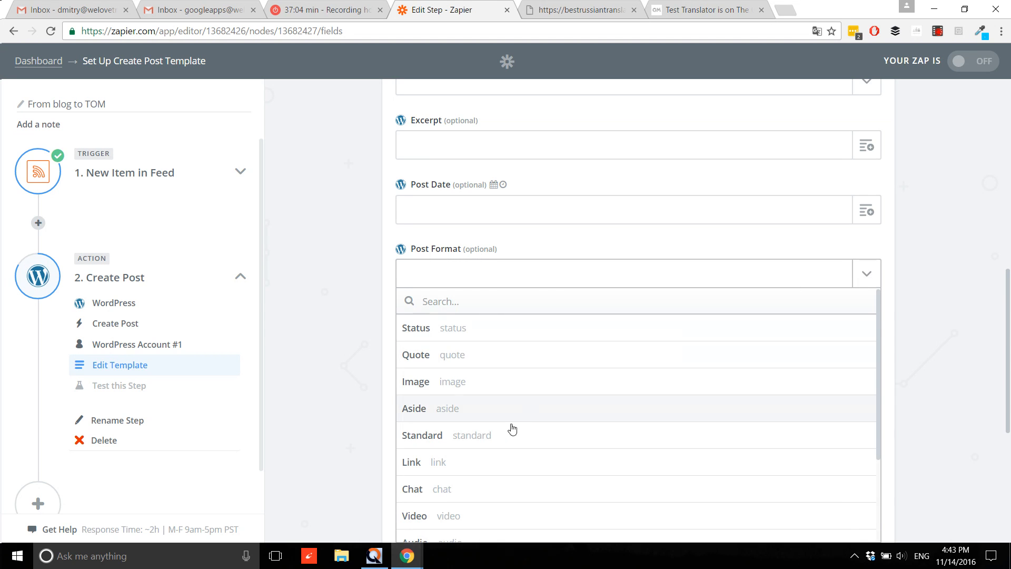
{"action": "left_click", "coordinate": [466, 440]}
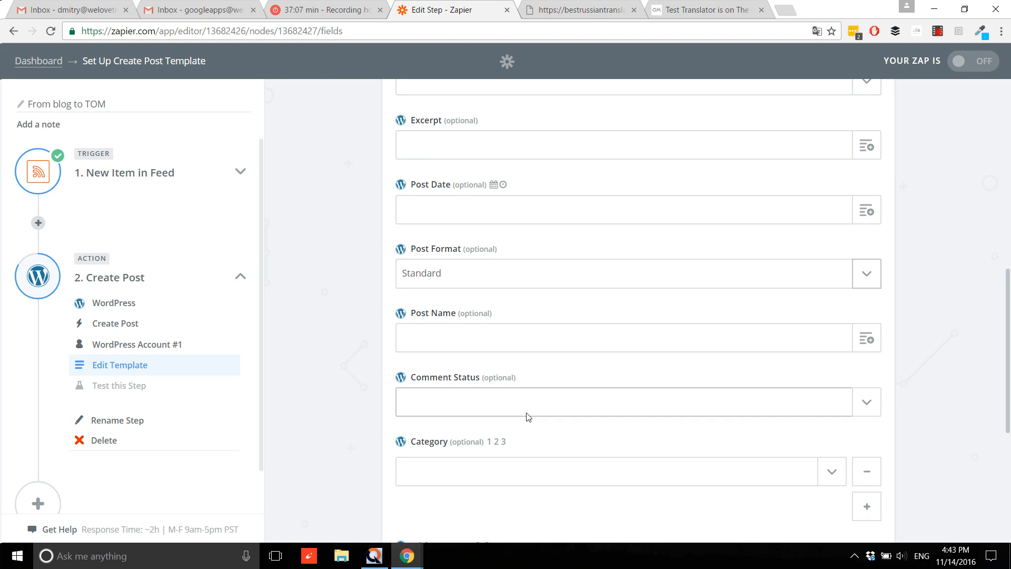
{"action": "left_click", "coordinate": [867, 342]}
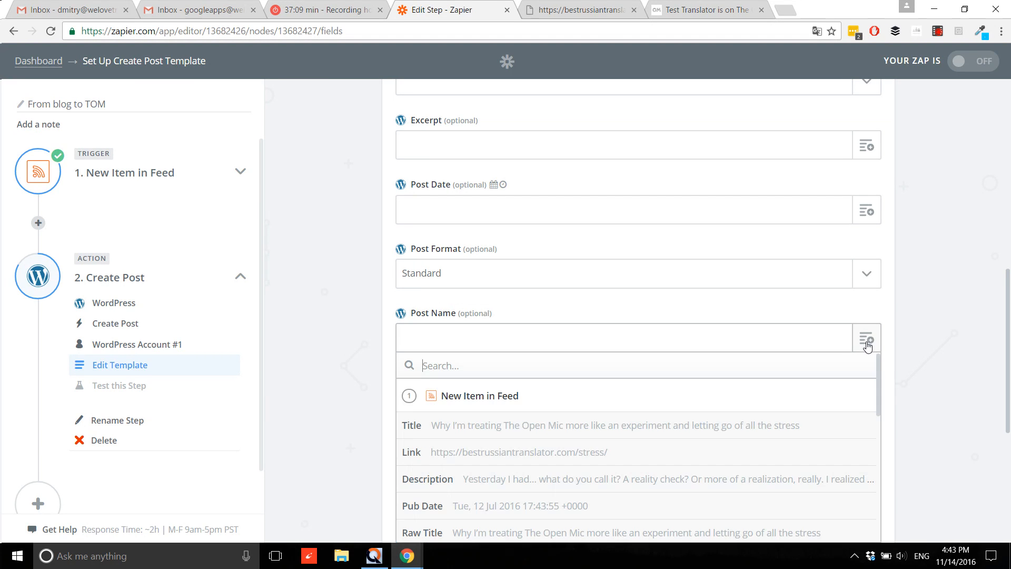
{"action": "left_click", "coordinate": [413, 425]}
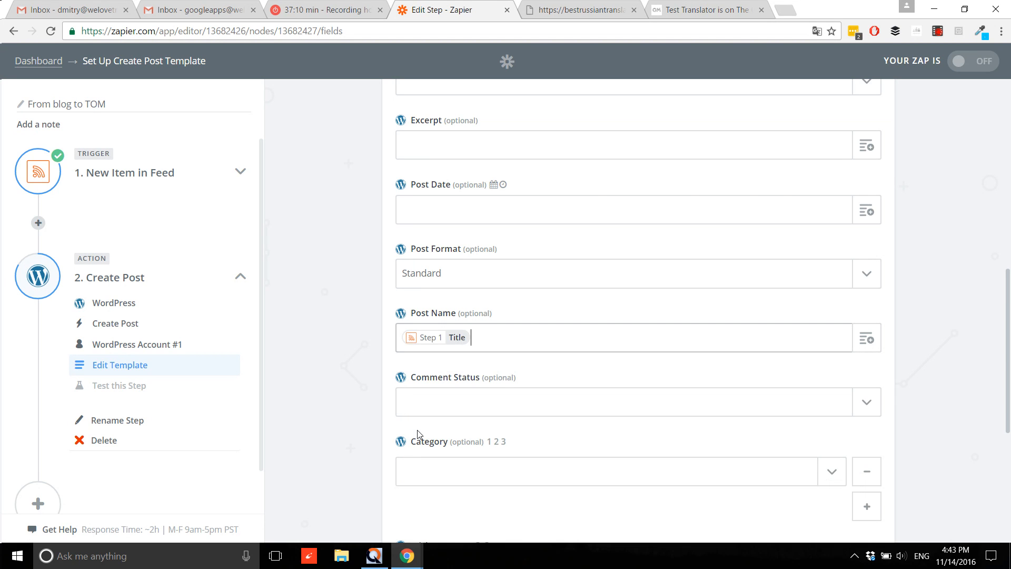
Leave the remaining optional fields as they are, continue to the WordPress test, and create the test post
{"action": "scroll", "coordinate": [737, 364], "scroll_direction": "down", "scroll_amount": 1}
{"action": "scroll", "coordinate": [737, 364], "scroll_direction": "down", "scroll_amount": 5}
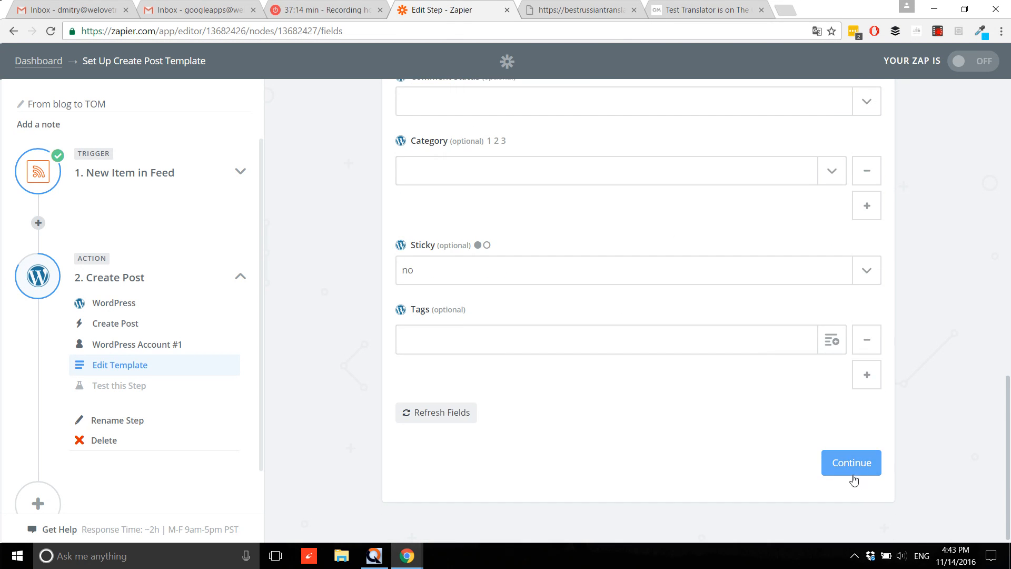
{"action": "left_click", "coordinate": [846, 474]}
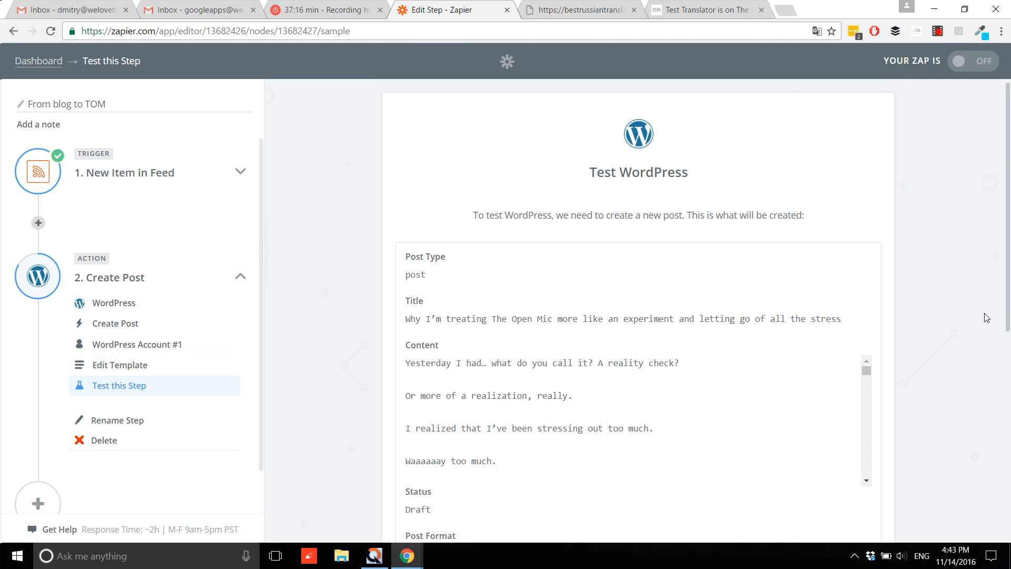
{"action": "scroll", "coordinate": [979, 311], "scroll_direction": "down", "scroll_amount": 8}
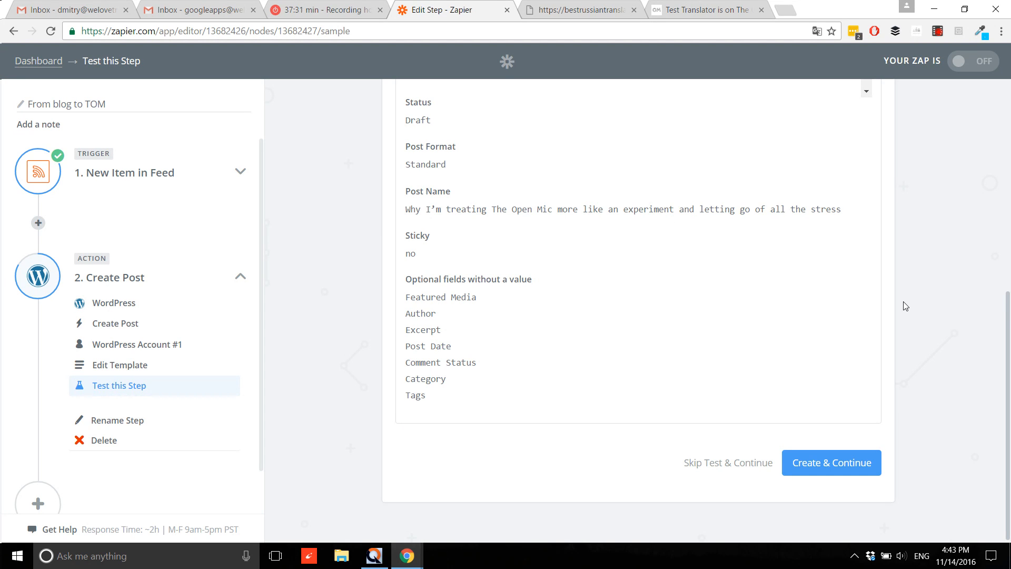
{"action": "left_click", "coordinate": [811, 476]}
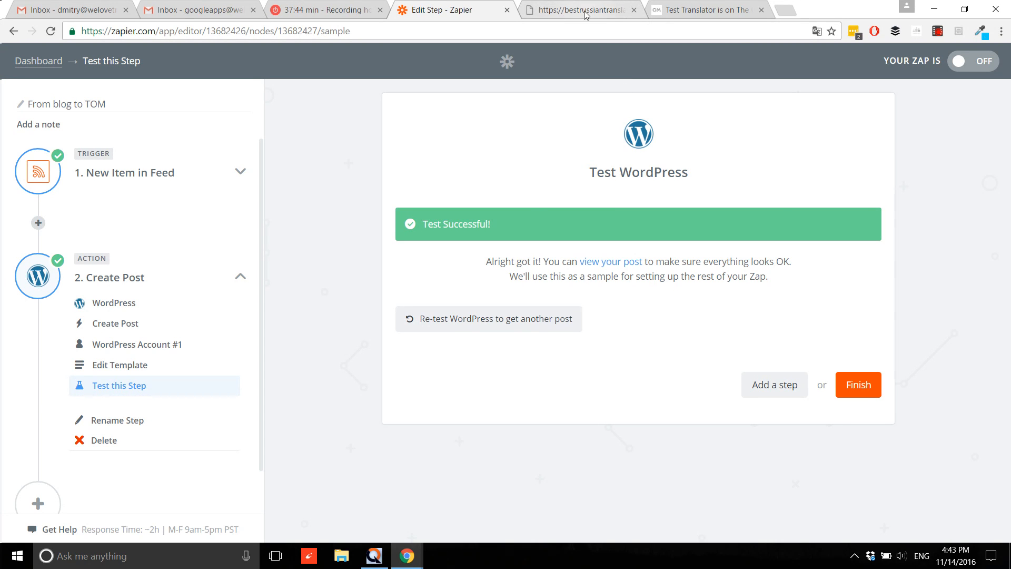
Switch to The Open Mic site and open the Draft list of the account's own stories
{"action": "left_click", "coordinate": [676, 14]}
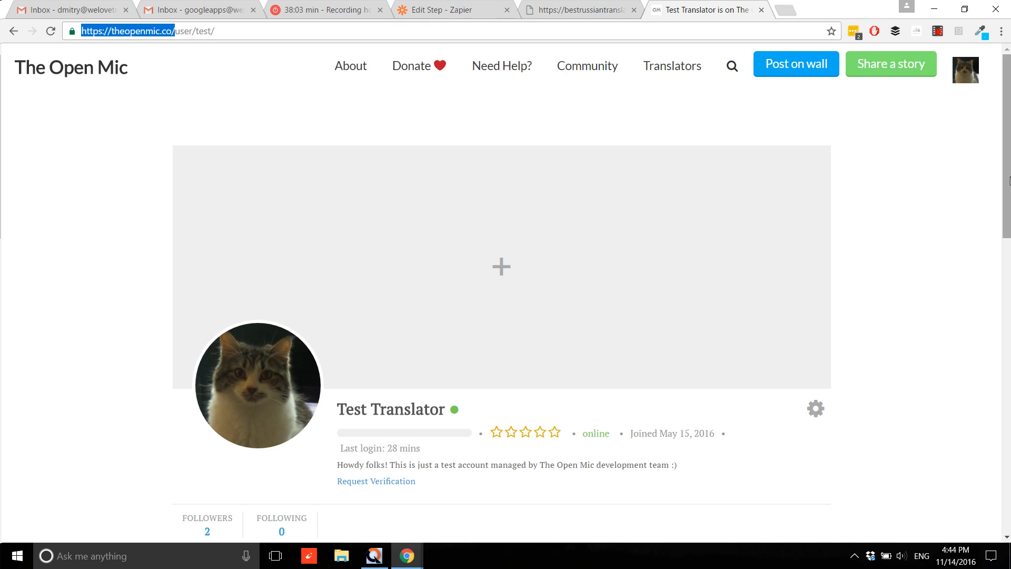
{"action": "left_click", "coordinate": [963, 74]}
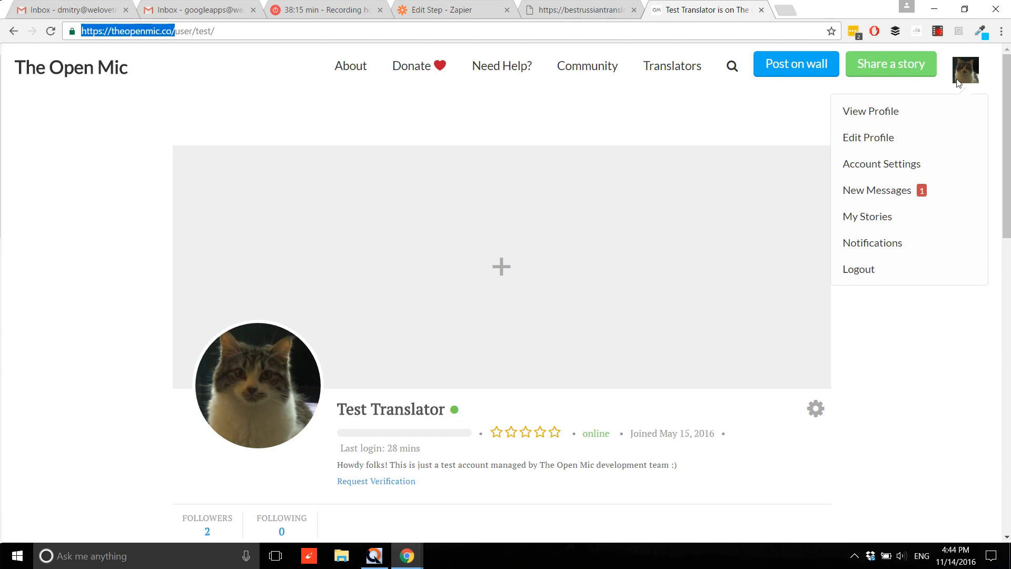
{"action": "left_click", "coordinate": [867, 223]}
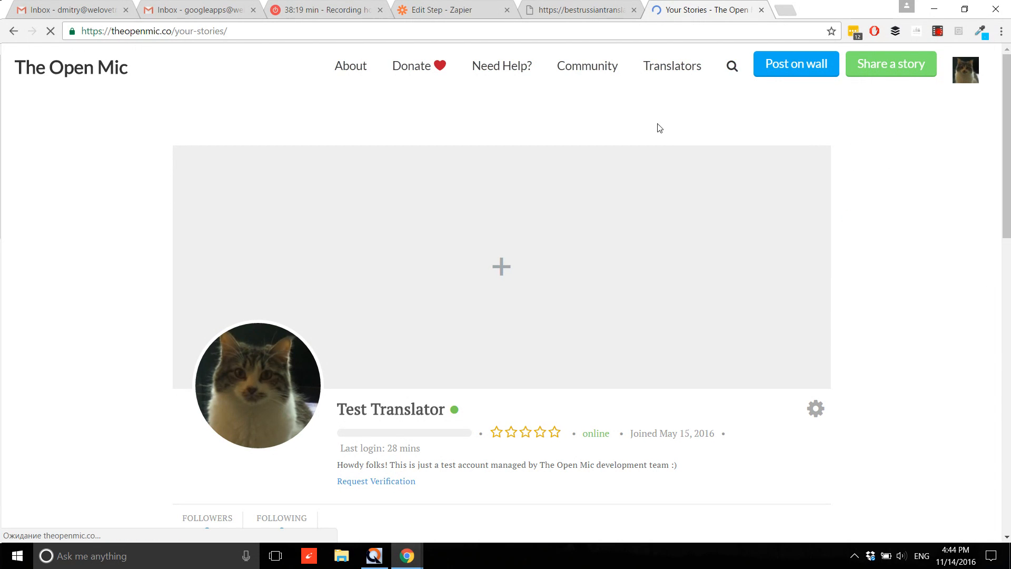
{"action": "left_click", "coordinate": [370, 172]}
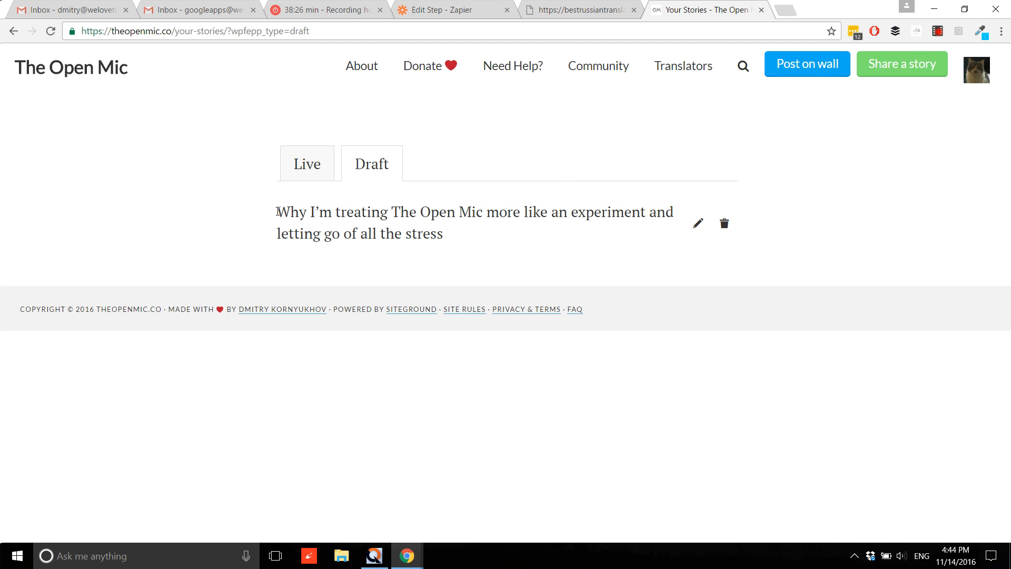
Open the draft "Why I'm treating The Open Mic more like an experiment and letting go of all the stress" for editing
{"action": "left_click_drag", "start_coordinate": [275, 210], "coordinate": [446, 235]}
{"action": "left_click", "coordinate": [531, 269]}
{"action": "left_click", "coordinate": [698, 227]}
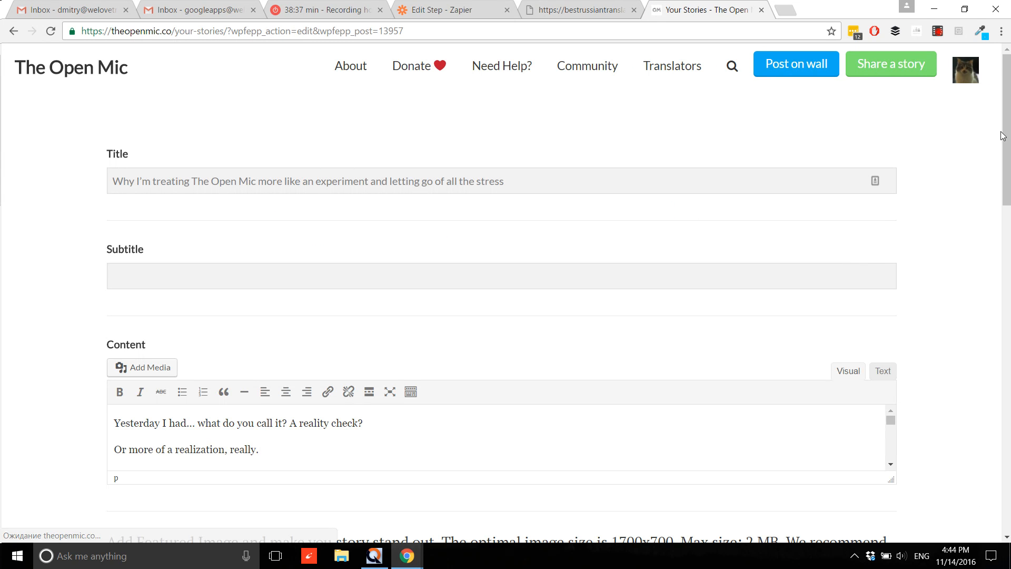
Enlarge the draft's Content editor and check the imported title and body text
{"action": "scroll", "coordinate": [1002, 136], "scroll_direction": "down", "scroll_amount": 3}
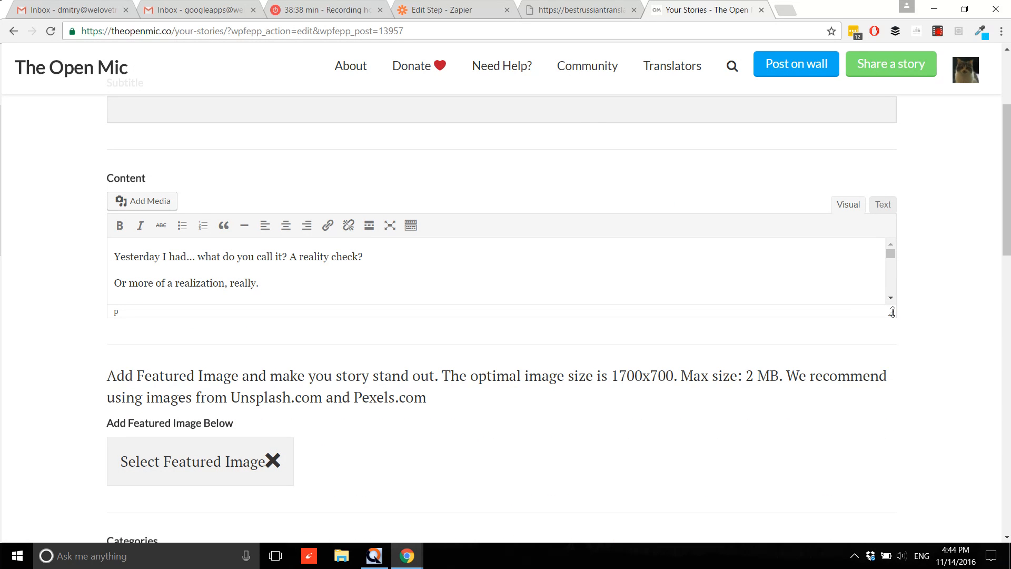
{"action": "left_click_drag", "start_coordinate": [892, 312], "coordinate": [894, 362]}
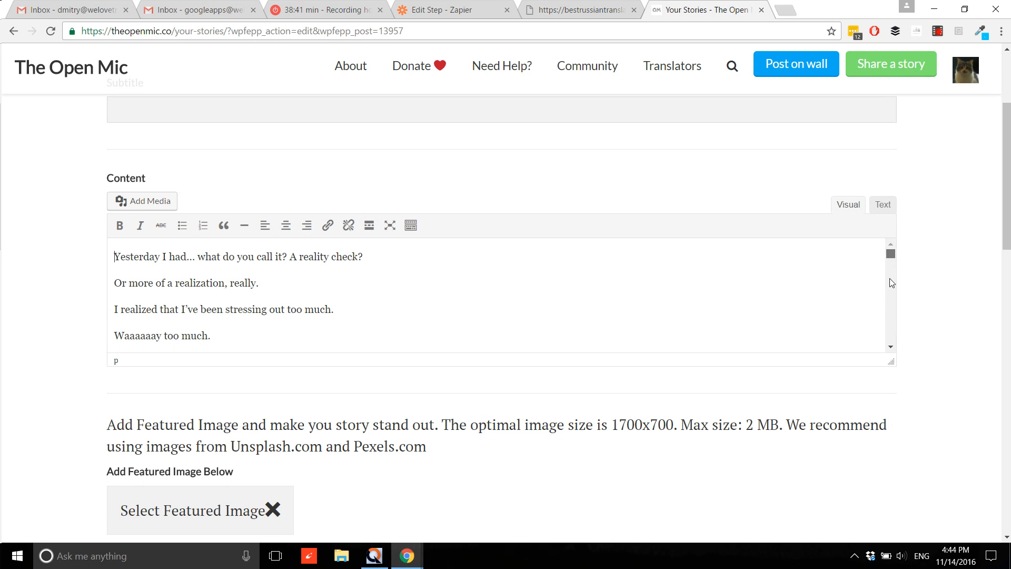
{"action": "scroll", "coordinate": [888, 277], "scroll_direction": "down", "scroll_amount": 5}
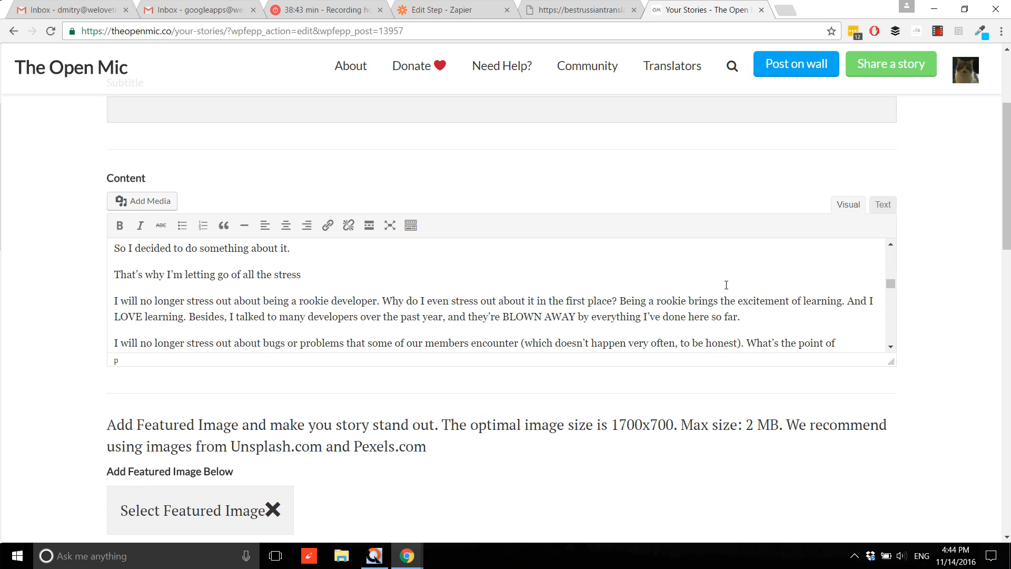
{"action": "scroll", "coordinate": [958, 231], "scroll_direction": "up", "scroll_amount": 3}
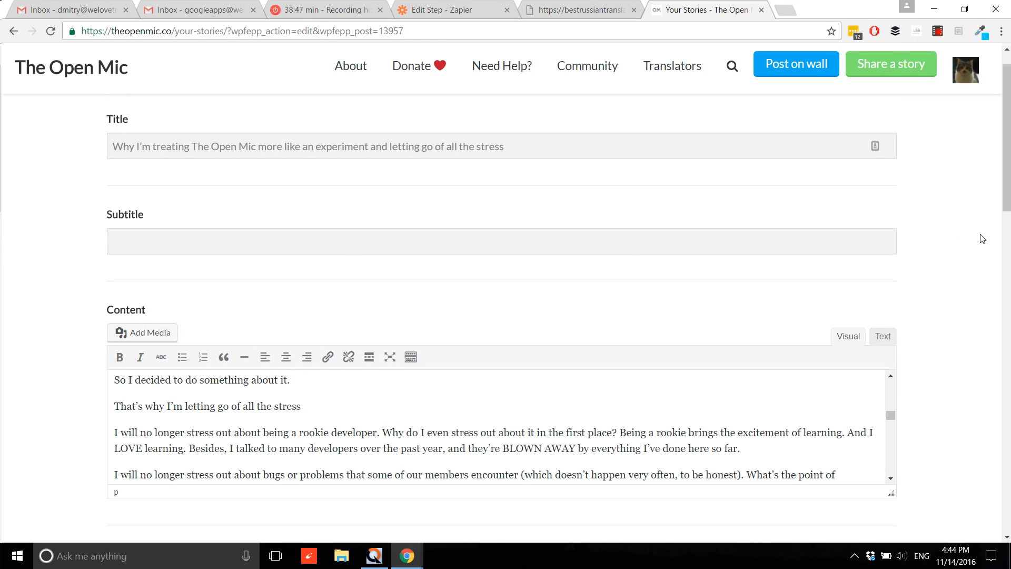
{"action": "scroll", "coordinate": [982, 238], "scroll_direction": "down", "scroll_amount": 7}
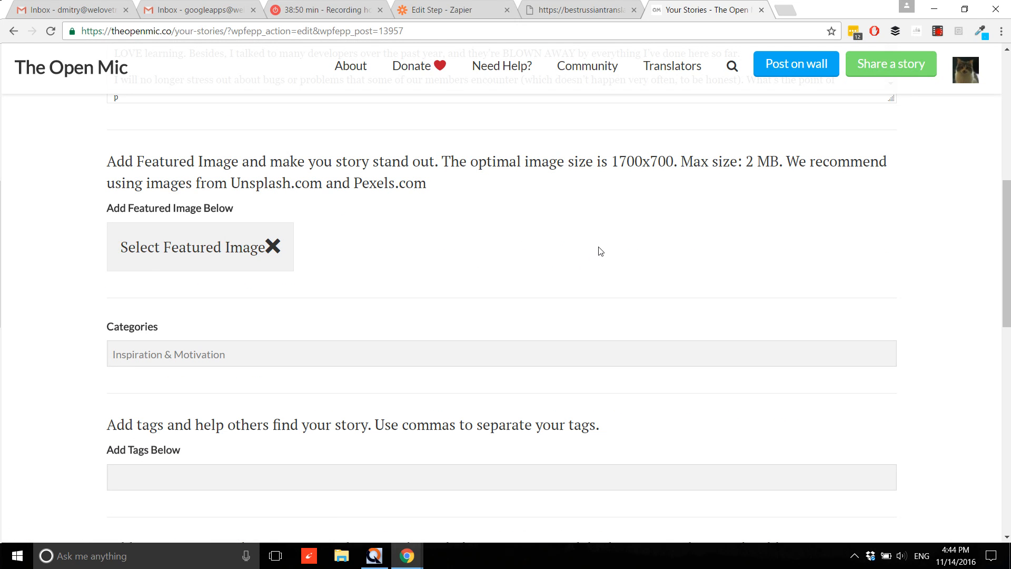
Set the story's category to Humor and save it as a draft
{"action": "scroll", "coordinate": [604, 242], "scroll_direction": "down", "scroll_amount": 2}
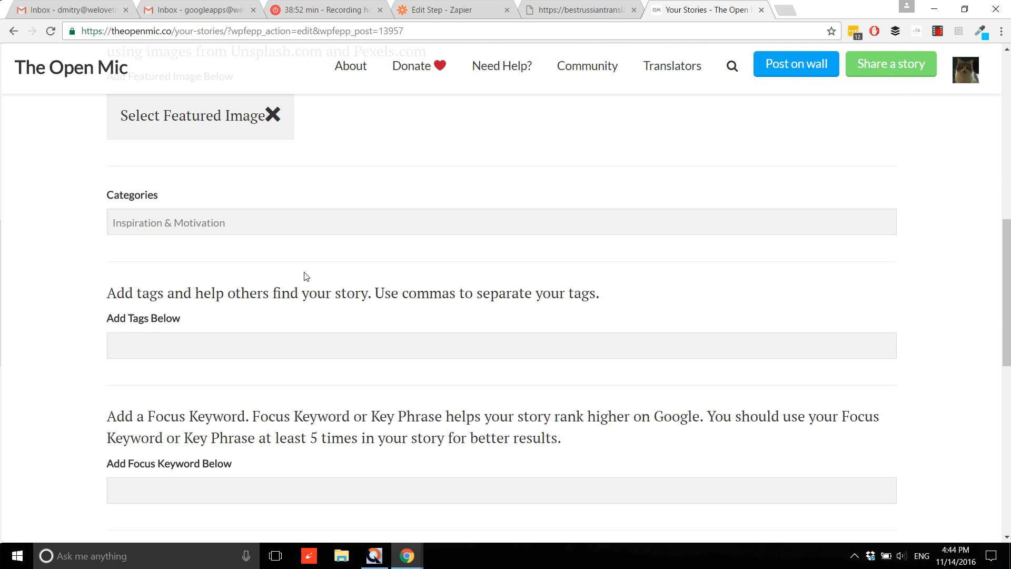
{"action": "left_click", "coordinate": [178, 230]}
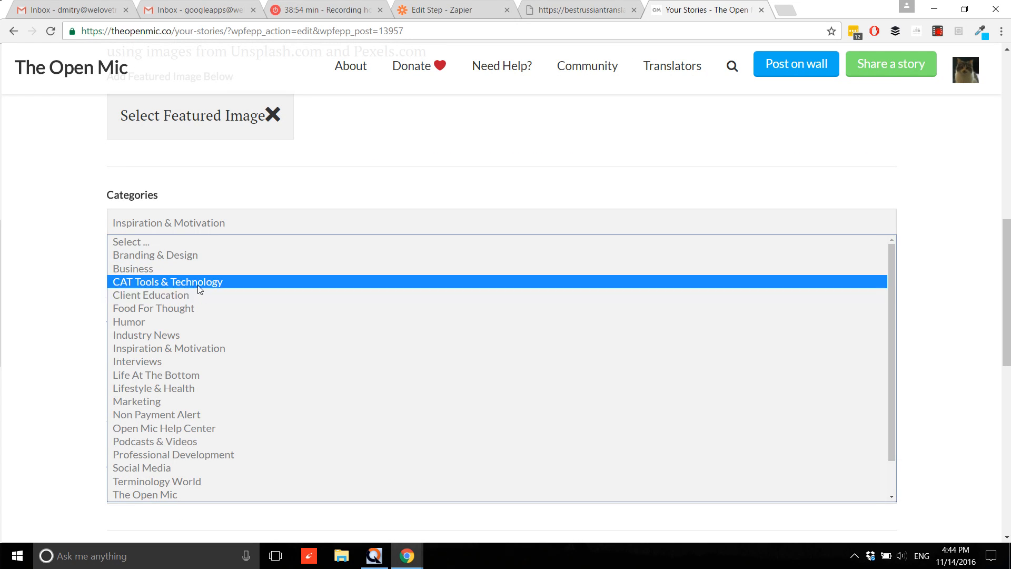
{"action": "left_click", "coordinate": [163, 322]}
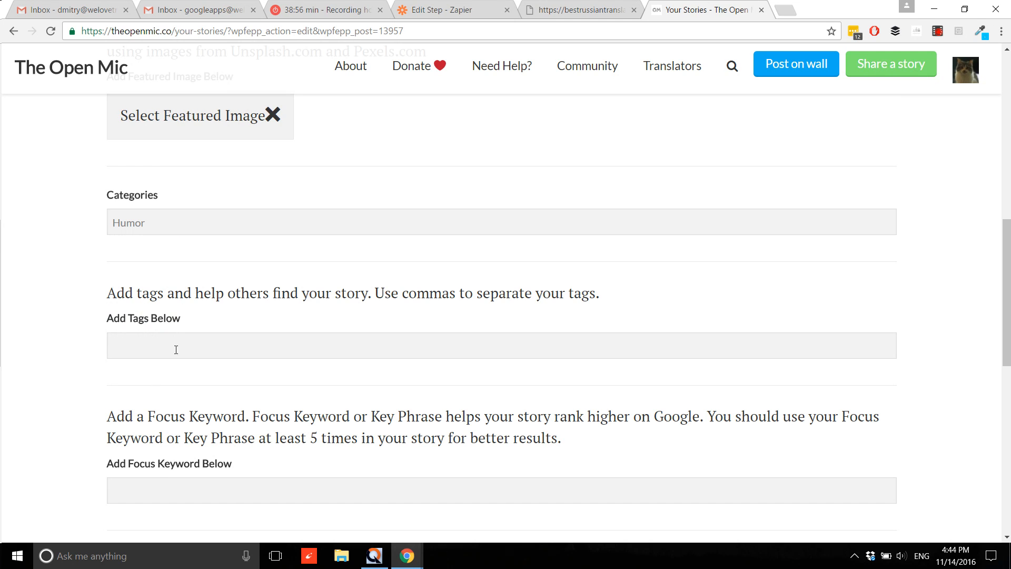
{"action": "scroll", "coordinate": [177, 350], "scroll_direction": "down", "scroll_amount": 2}
{"action": "scroll", "coordinate": [443, 327], "scroll_direction": "down", "scroll_amount": 6}
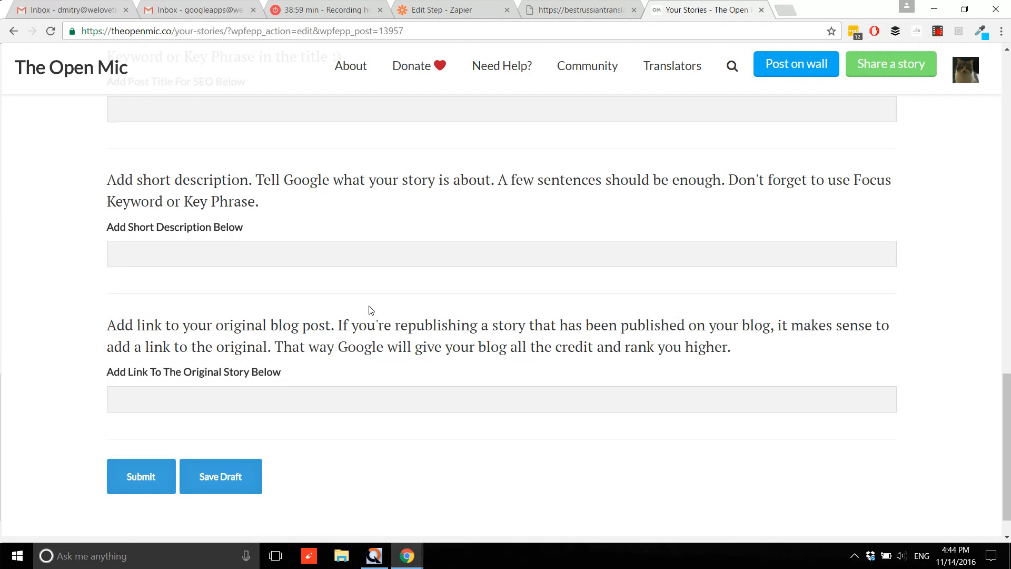
{"action": "scroll", "coordinate": [371, 310], "scroll_direction": "down", "scroll_amount": 1}
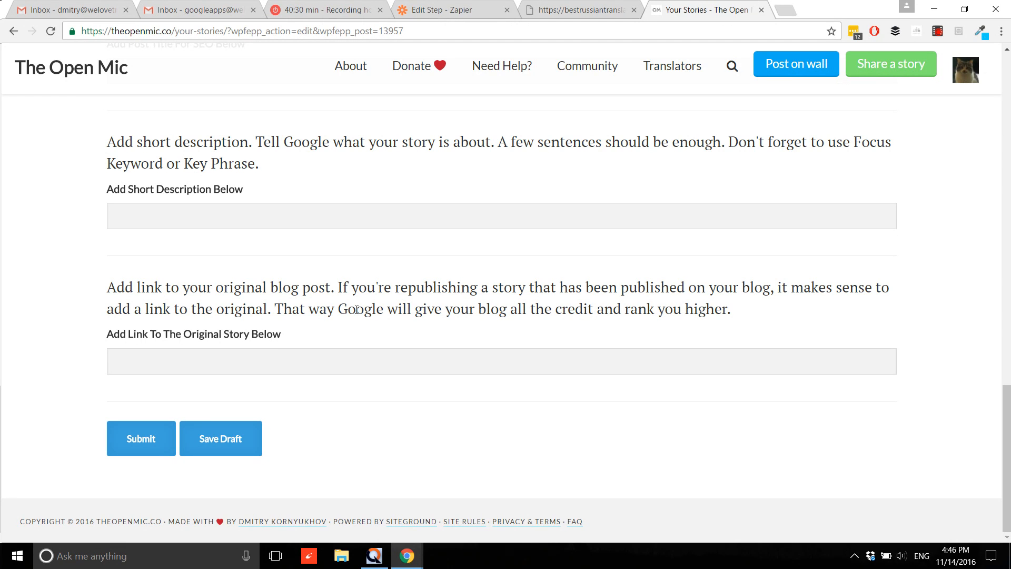
{"action": "left_click", "coordinate": [213, 447]}
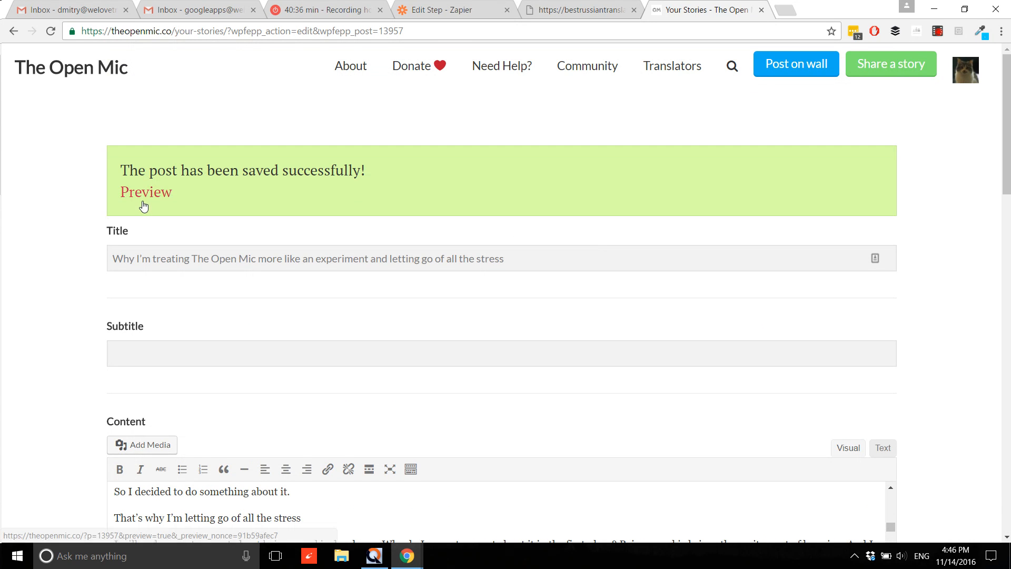
Preview the saved draft as a published page, and close the preview
{"action": "left_click", "coordinate": [143, 206]}
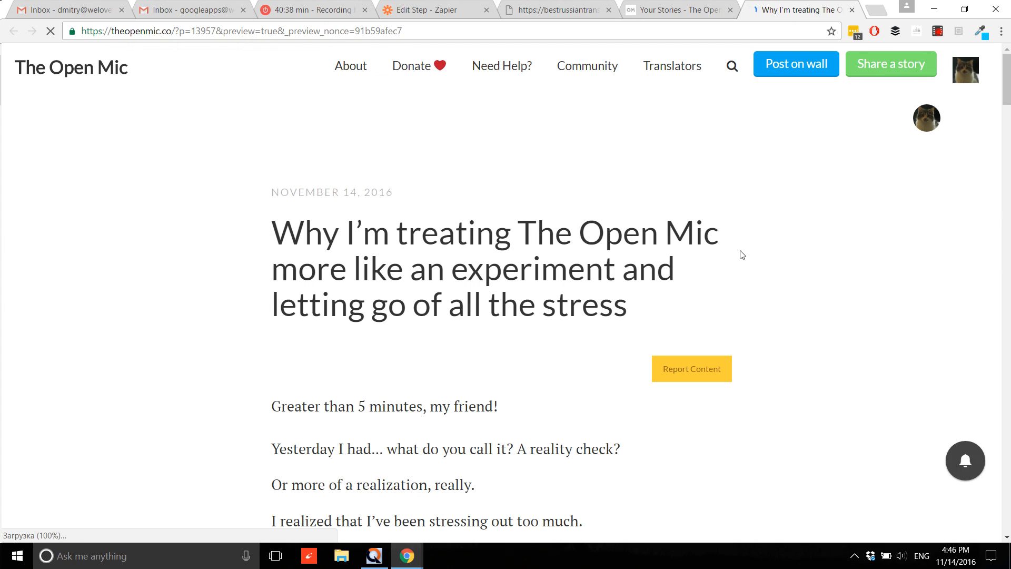
{"action": "mouse_move", "coordinate": [1007, 70]}
{"action": "left_mouse_down"}
{"action": "mouse_move", "coordinate": [1005, 458]}
{"action": "mouse_move", "coordinate": [1007, 68]}
{"action": "left_mouse_up"}
{"action": "left_click", "coordinate": [852, 9]}
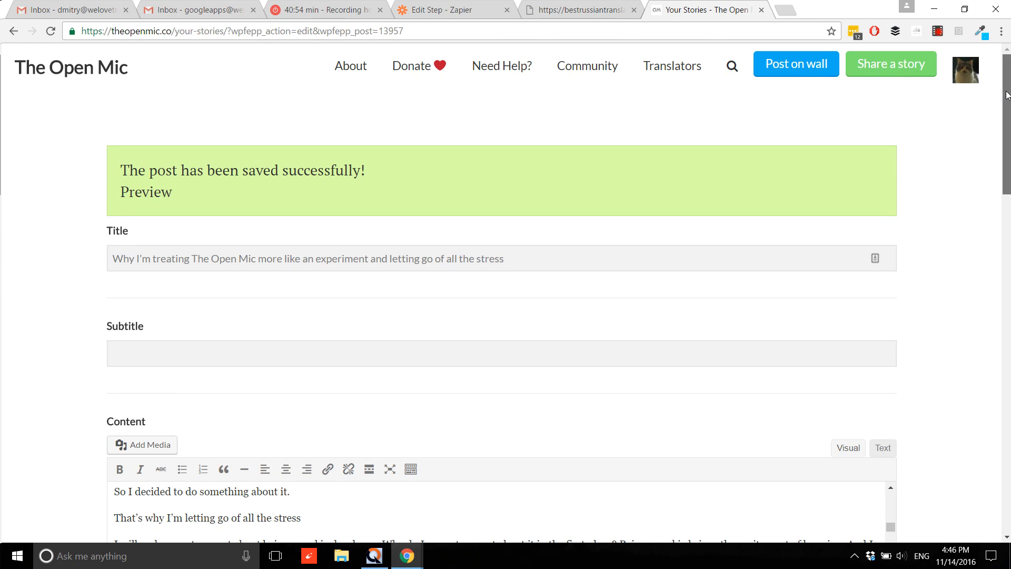
Enlarge the Content editor and look through the draft's form down to the original story link field
{"action": "scroll", "coordinate": [774, 187], "scroll_direction": "down", "scroll_amount": 7}
{"action": "left_click_drag", "start_coordinate": [891, 239], "coordinate": [904, 288]}
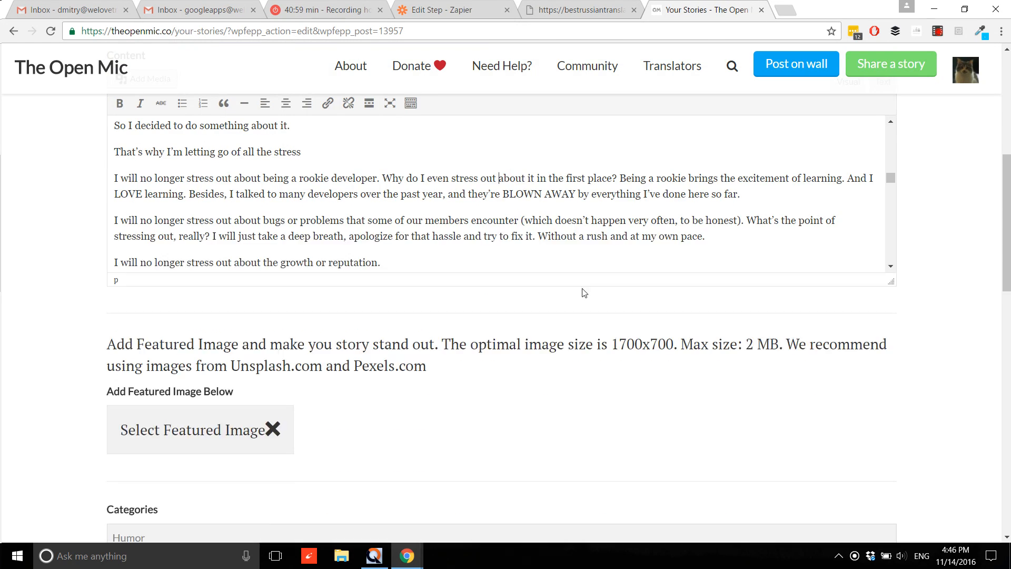
{"action": "scroll", "coordinate": [956, 242], "scroll_direction": "down", "scroll_amount": 1}
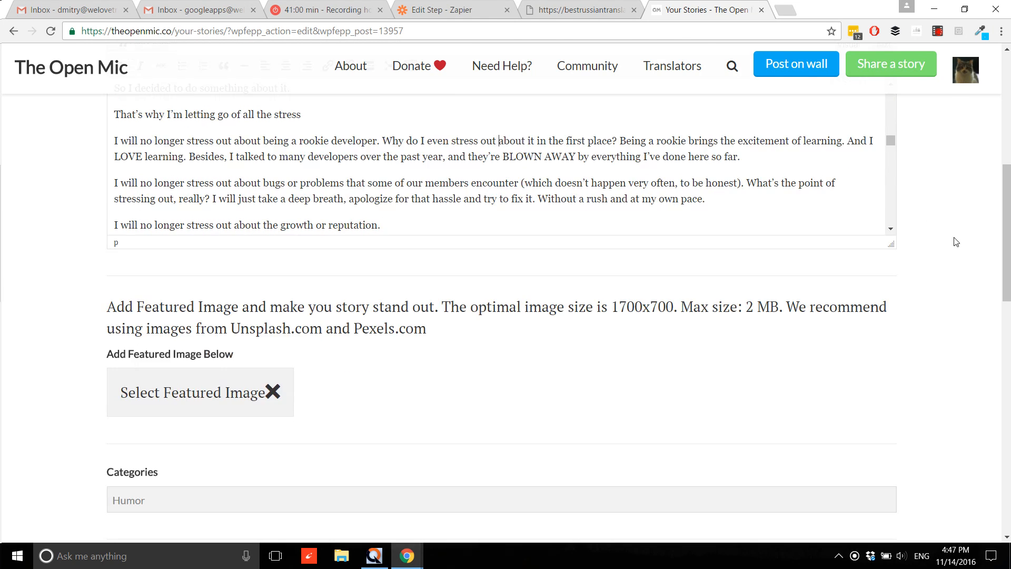
{"action": "scroll", "coordinate": [775, 365], "scroll_direction": "down", "scroll_amount": 15}
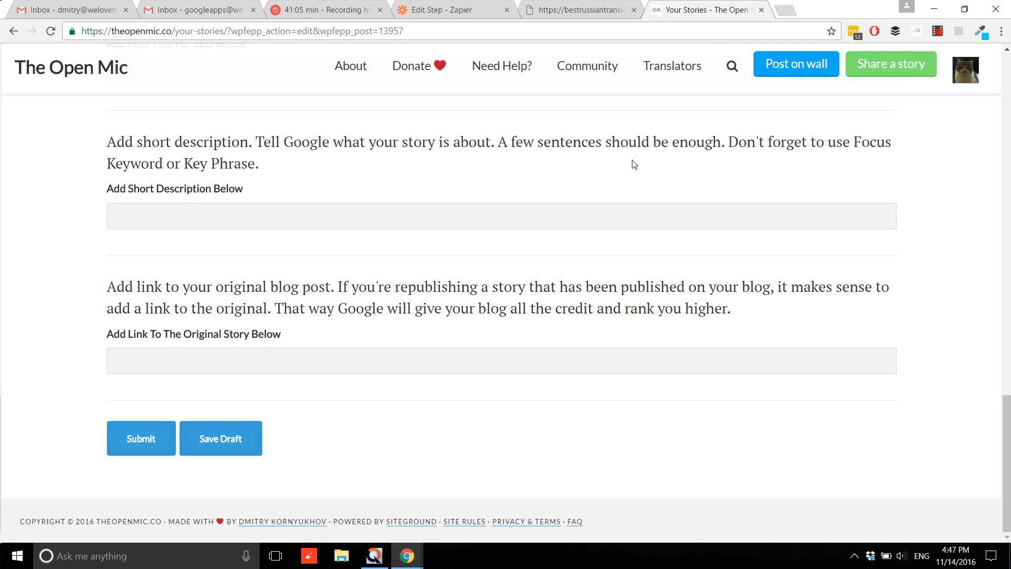
Close the story page, return to Zapier, finish the "From blog to TOM" Zap and turn it on
{"action": "left_click", "coordinate": [761, 12]}
{"action": "left_click", "coordinate": [463, 8]}
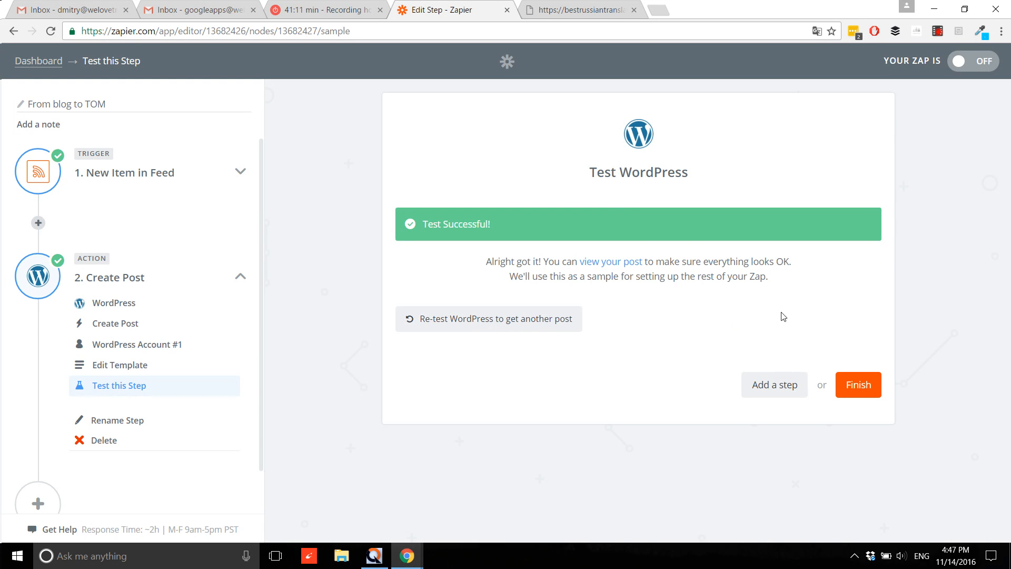
{"action": "left_click", "coordinate": [859, 390]}
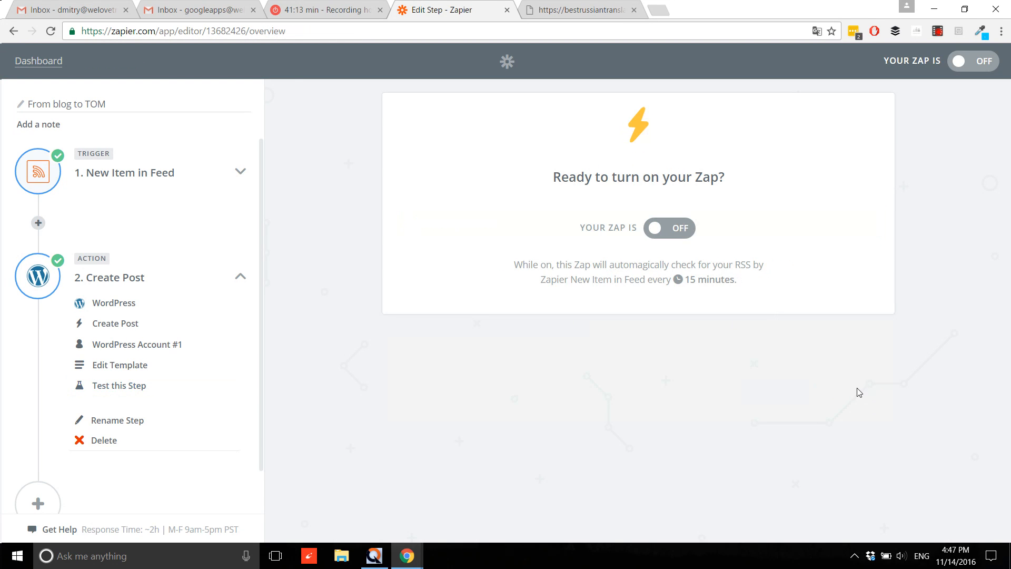
{"action": "left_click", "coordinate": [678, 234]}
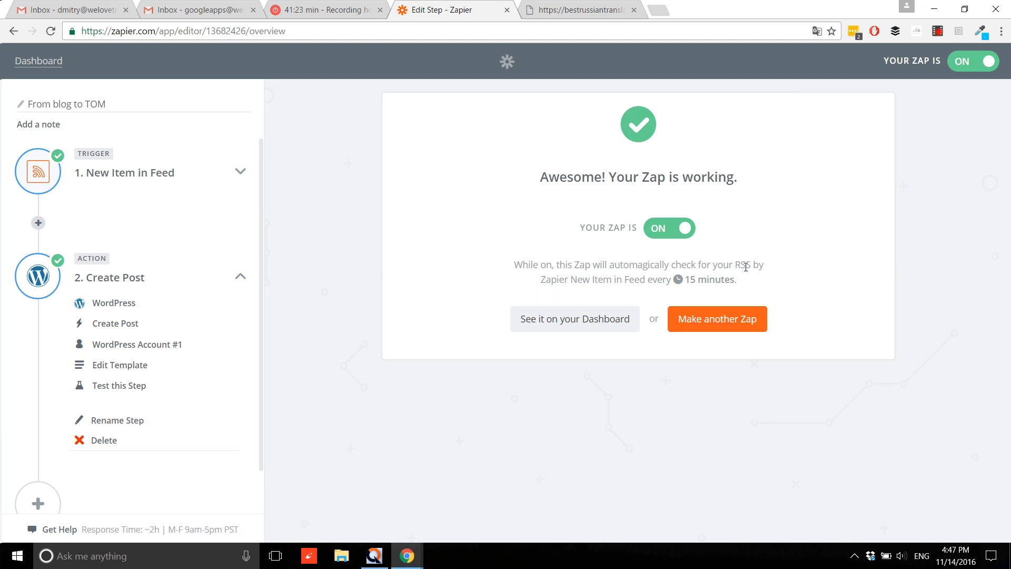
{"action": "left_click_drag", "start_coordinate": [749, 265], "coordinate": [733, 267]}
{"action": "left_click", "coordinate": [553, 282]}
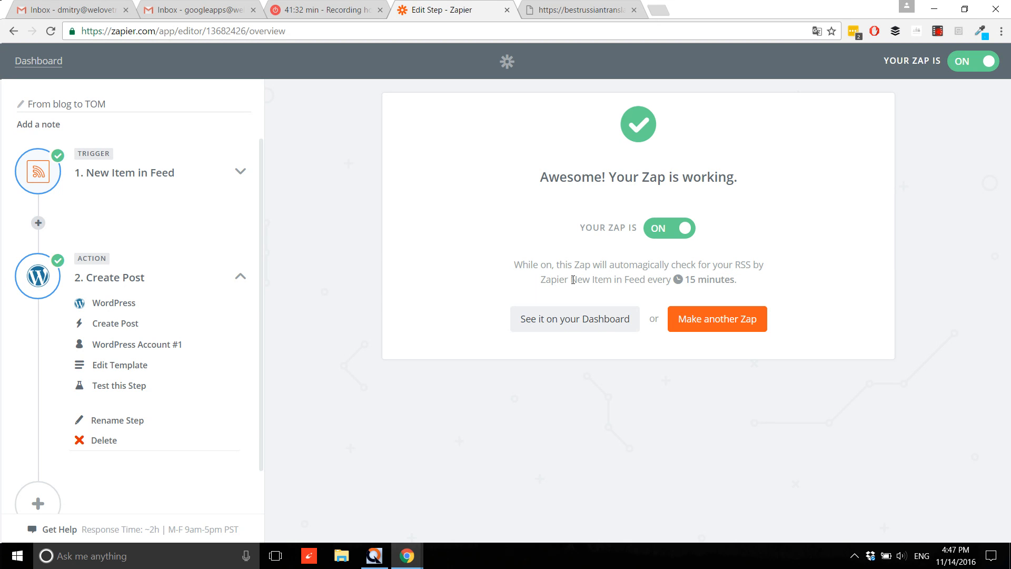